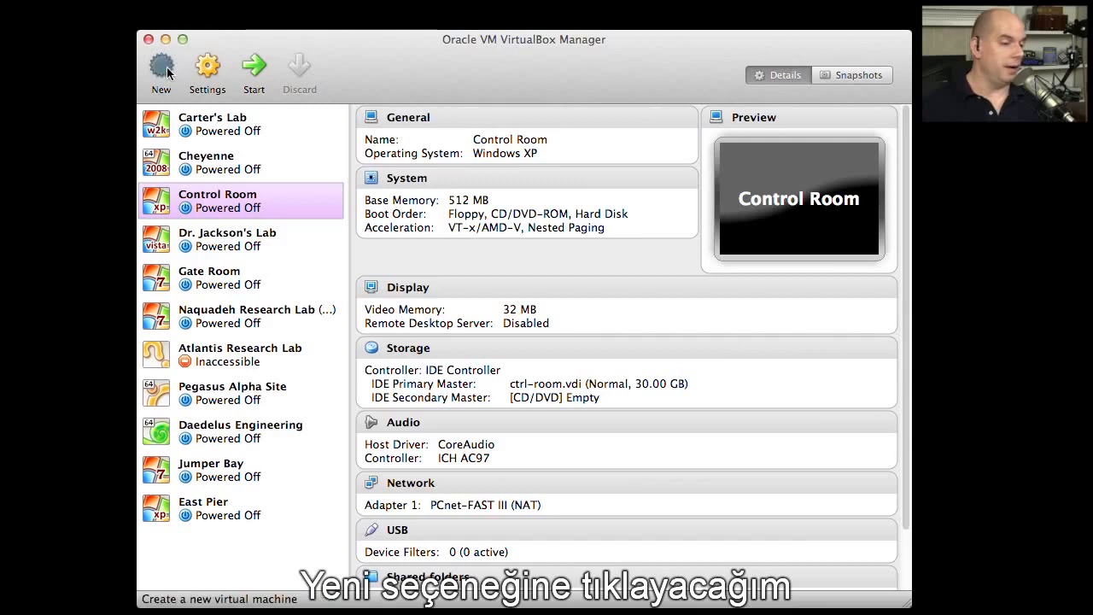
- Create a new virtual machine named Hologram Room with type Microsoft Windows and version Windows Vista
type("H")
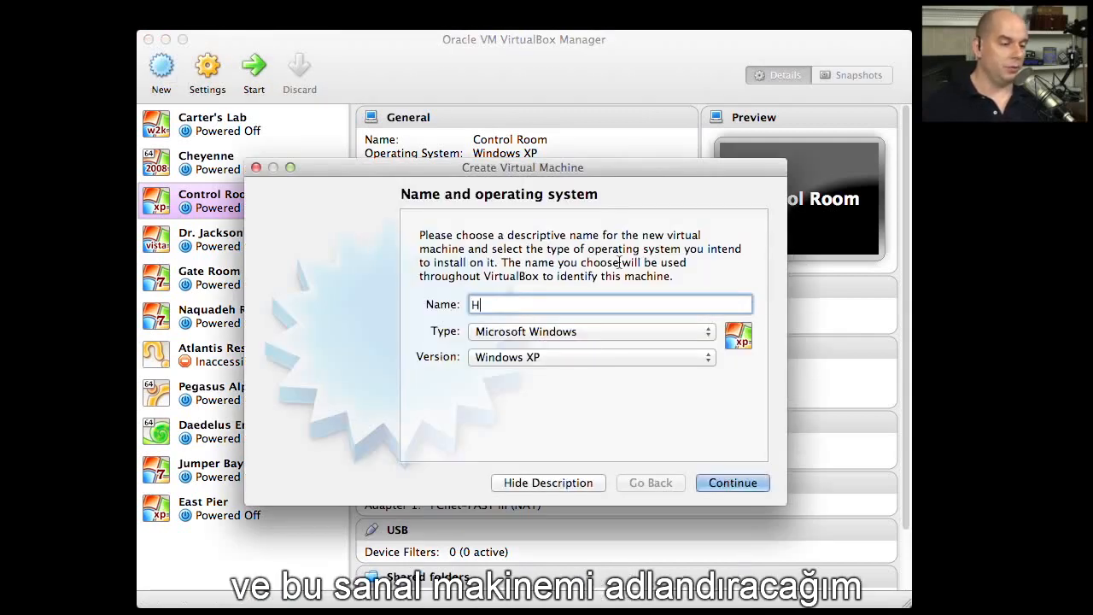
type("ologram Room")
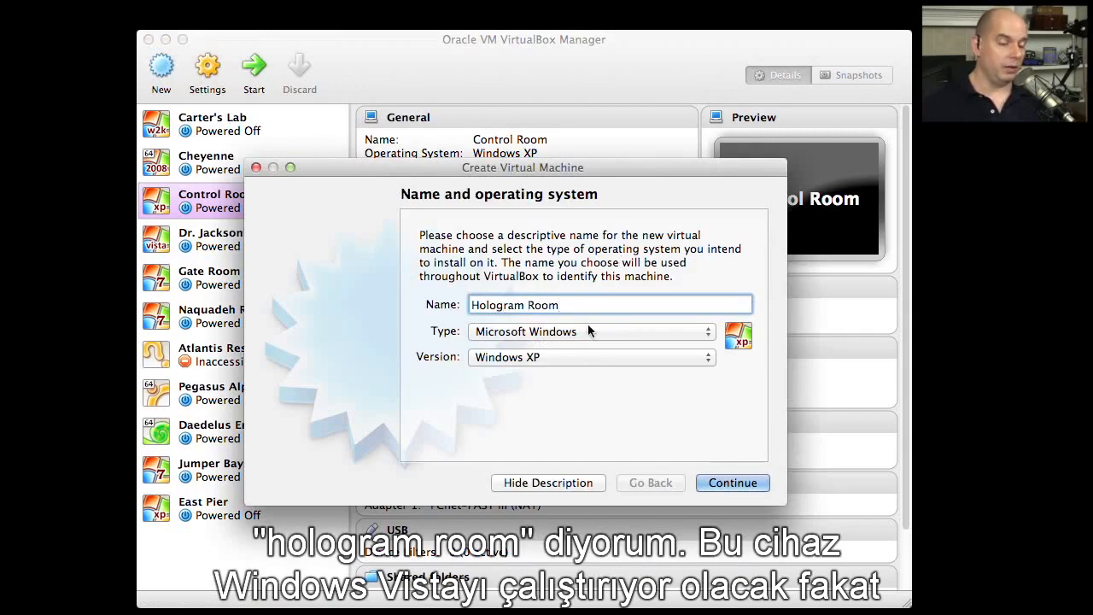
left_click(593, 360)
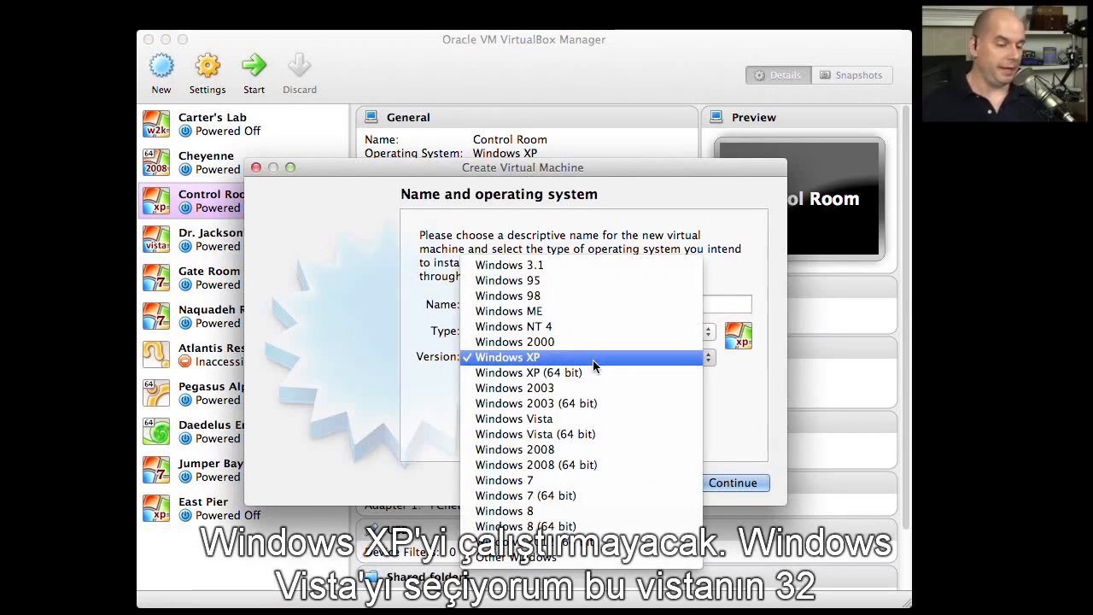
left_click(620, 419)
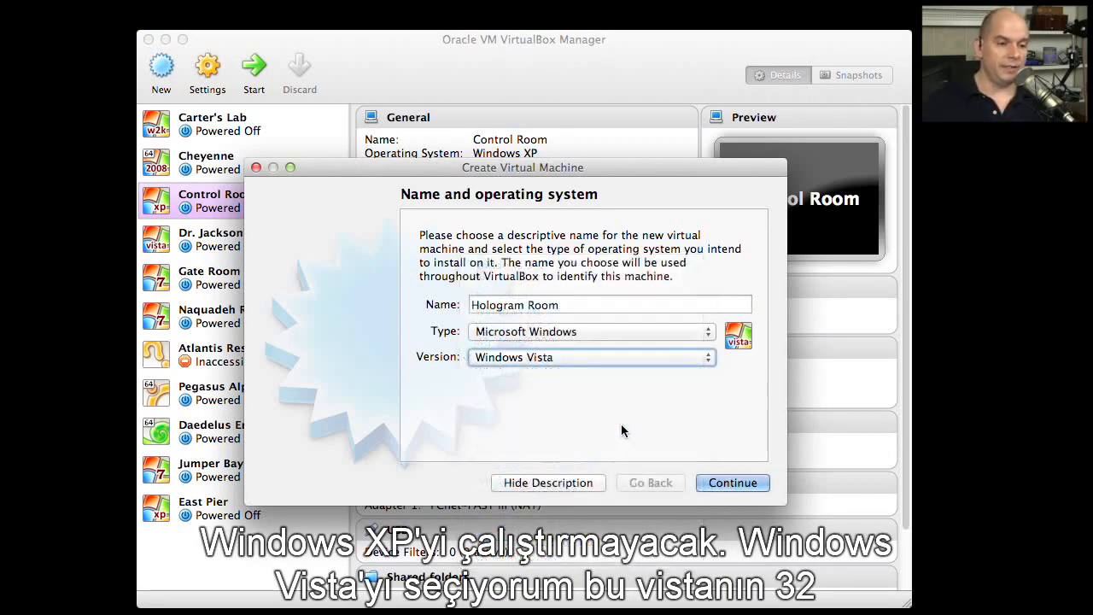
left_click(618, 357)
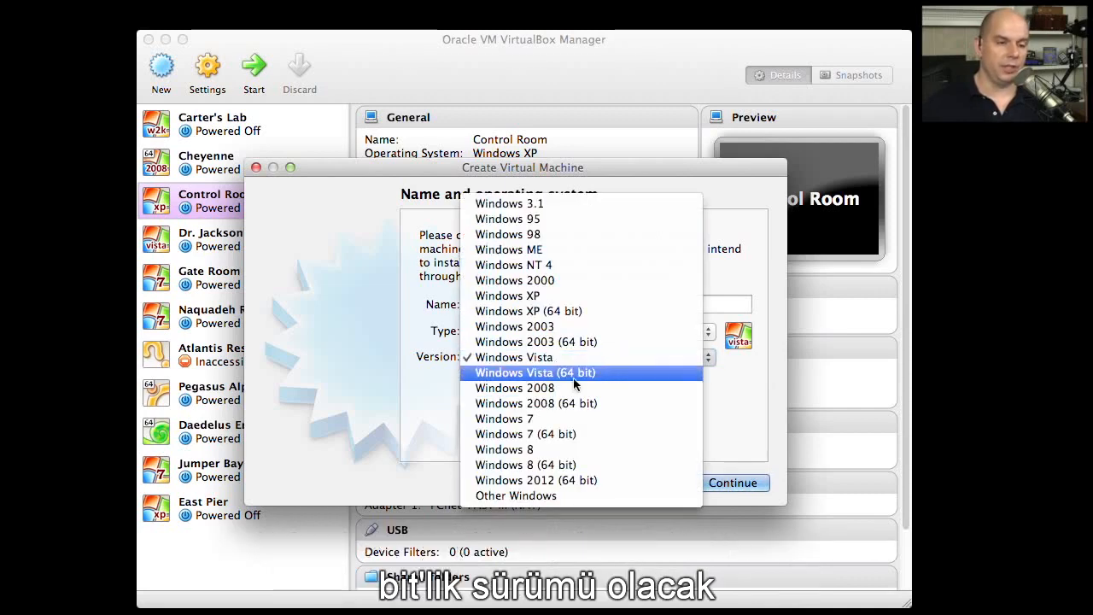
left_click(595, 359)
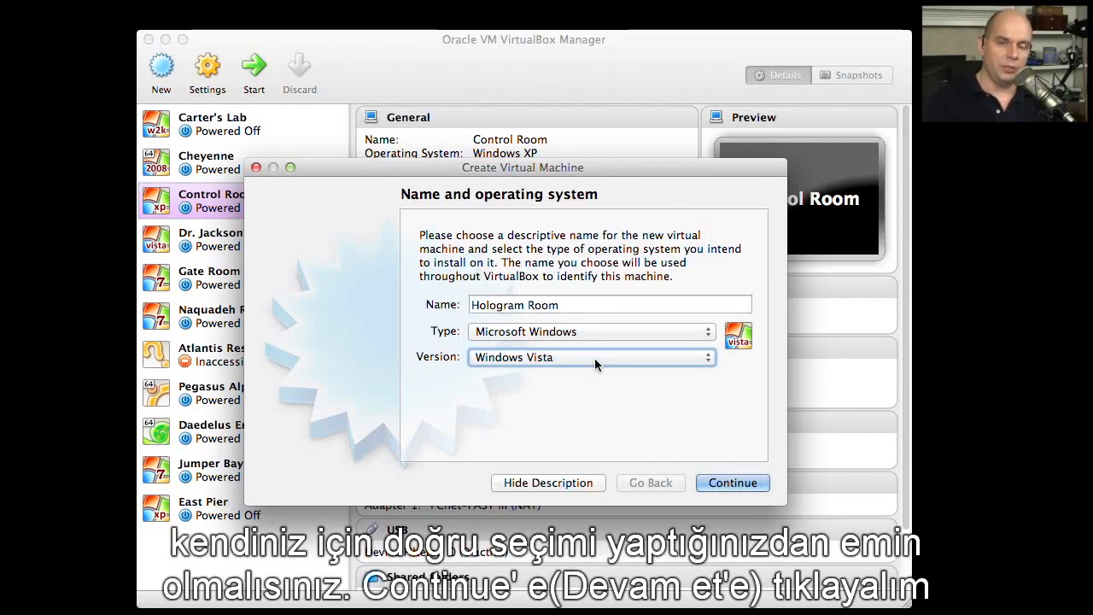
left_click(700, 482)
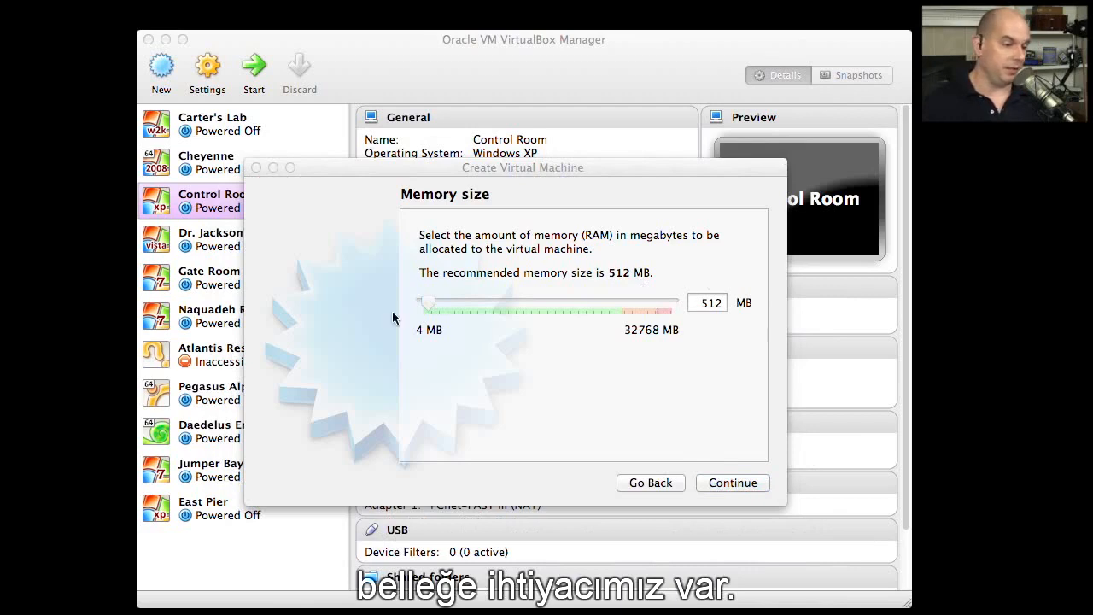
- Allocate 1024 MB of memory to the machine and choose to create a virtual hard drive now
left_click_drag(432, 303, 433, 305)
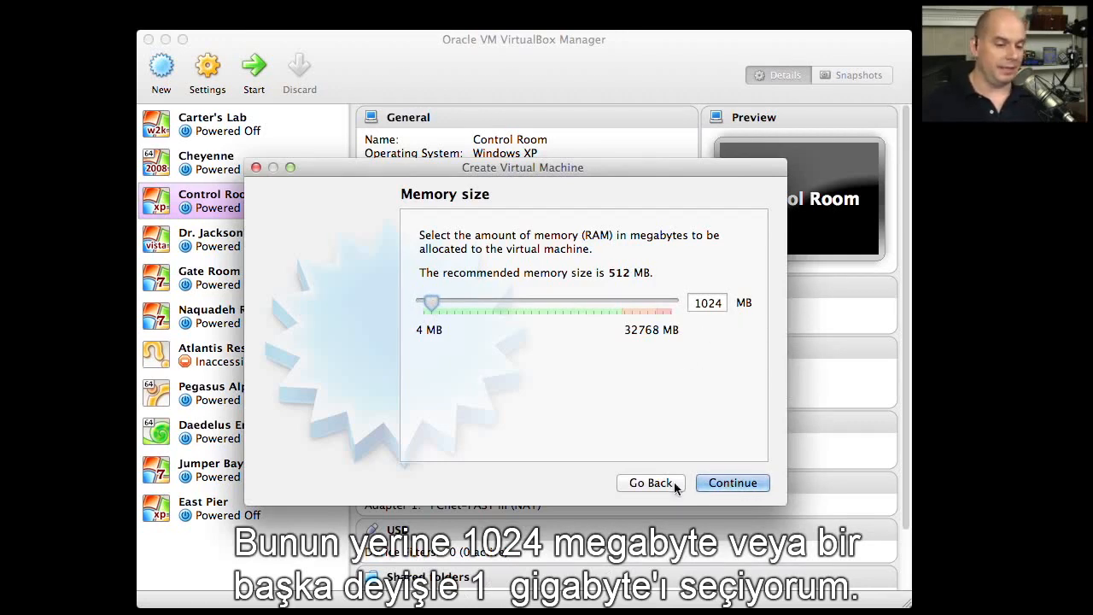
left_click(753, 482)
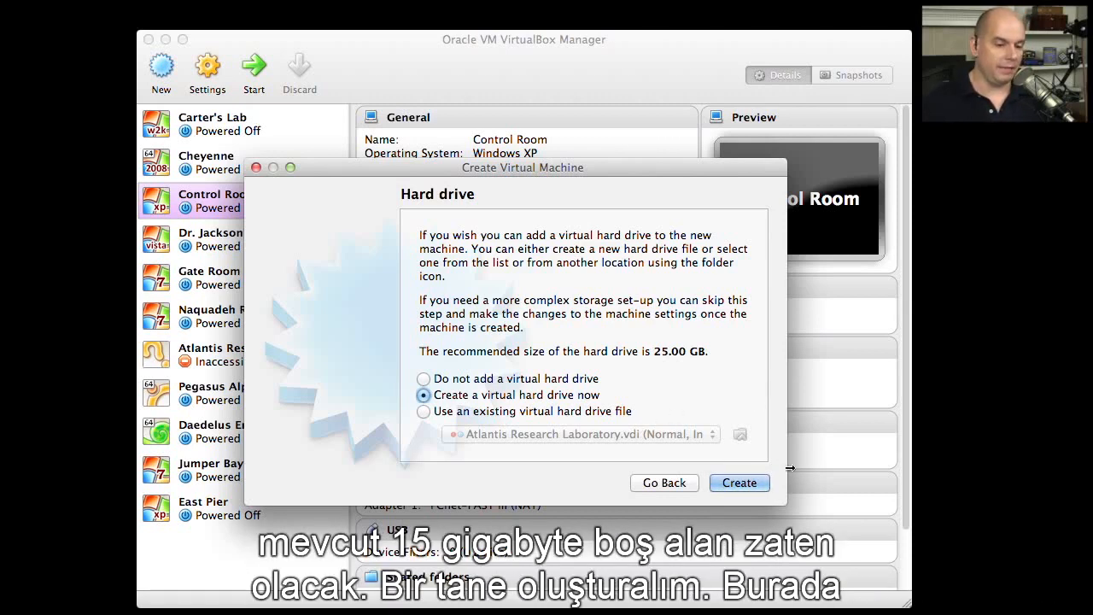
left_click(740, 482)
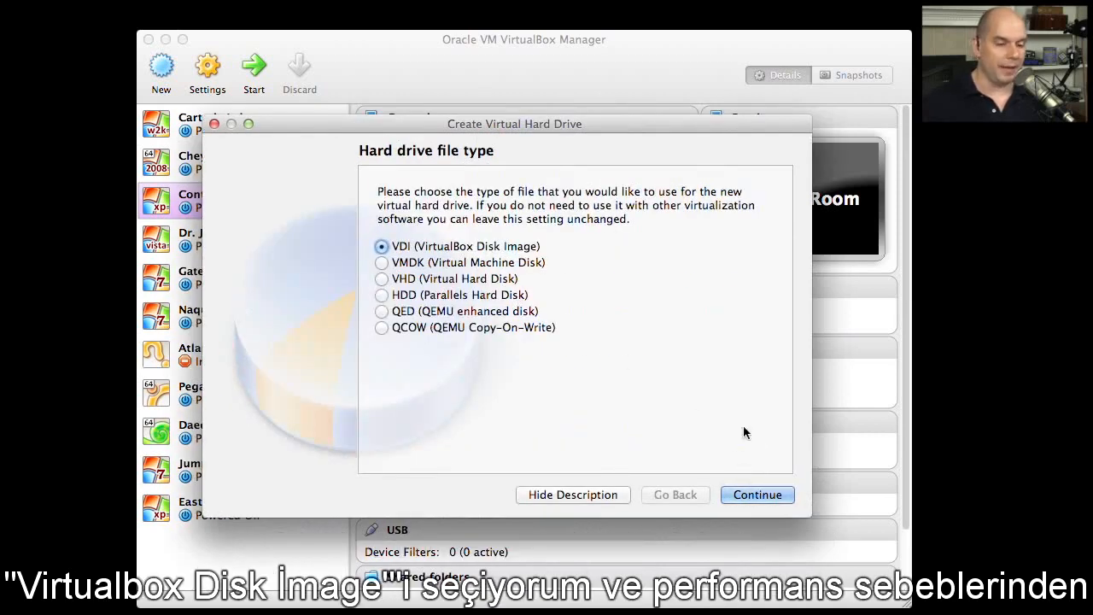
- Create the virtual hard drive as a fixed-size VDI (VirtualBox Disk Image) of 40 GB
left_click(759, 495)
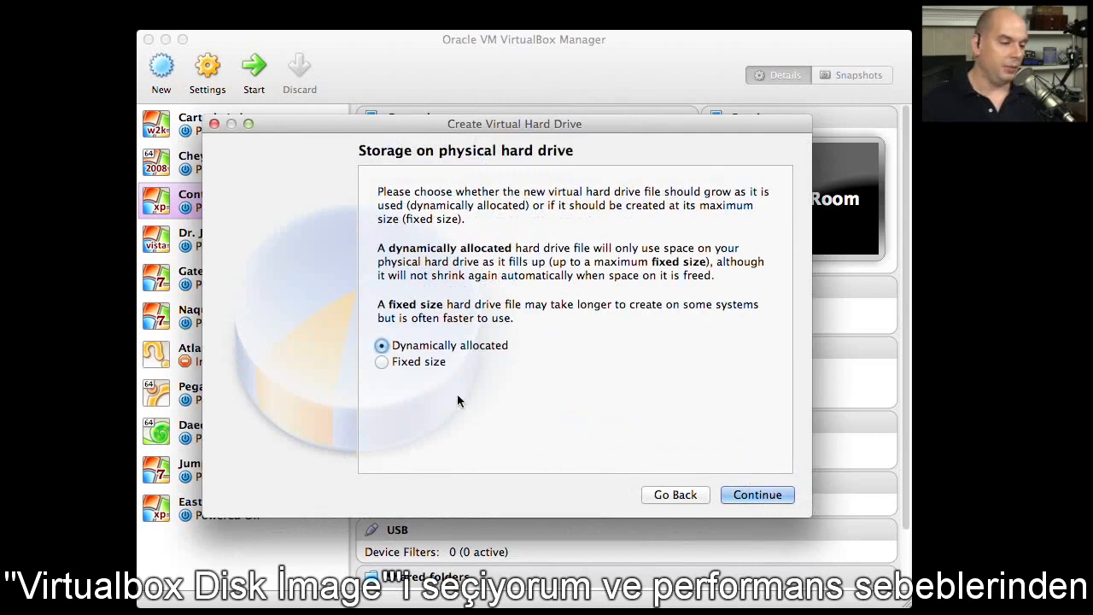
left_click(433, 364)
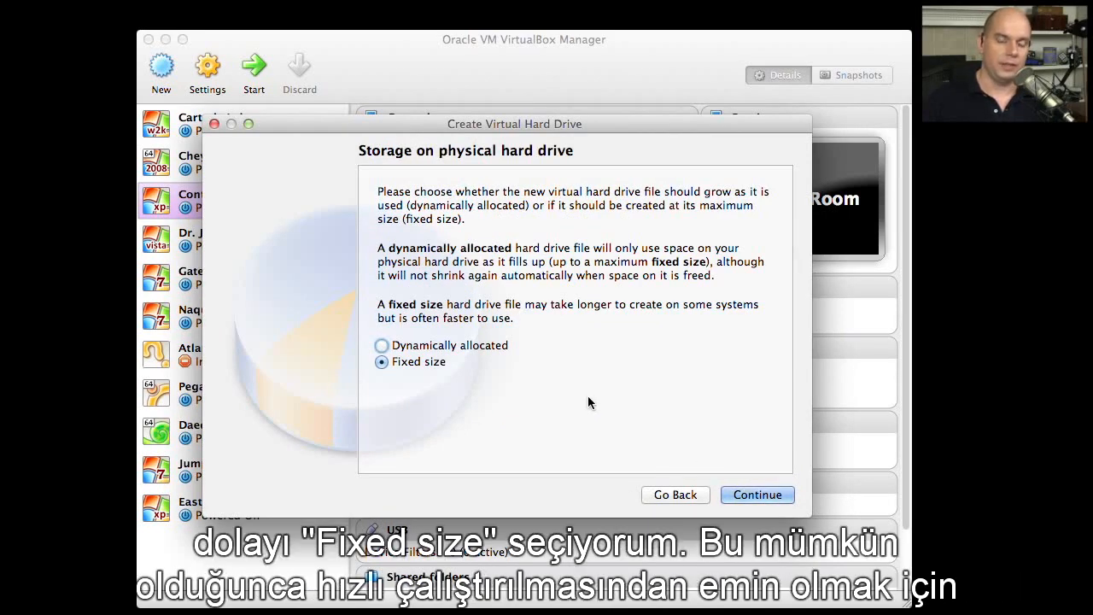
left_click(744, 497)
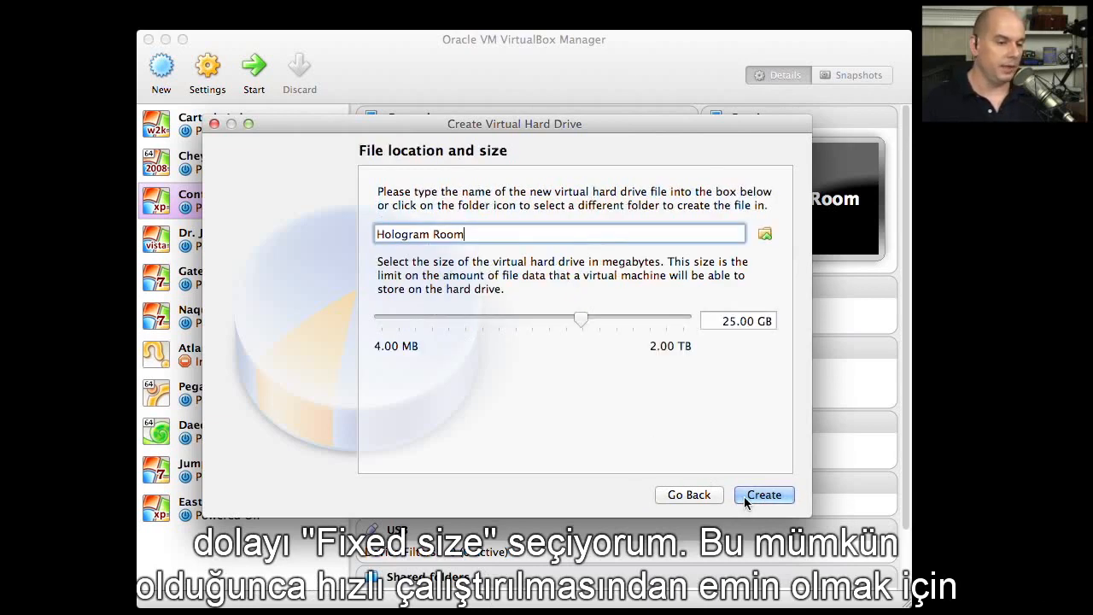
double_click(726, 322)
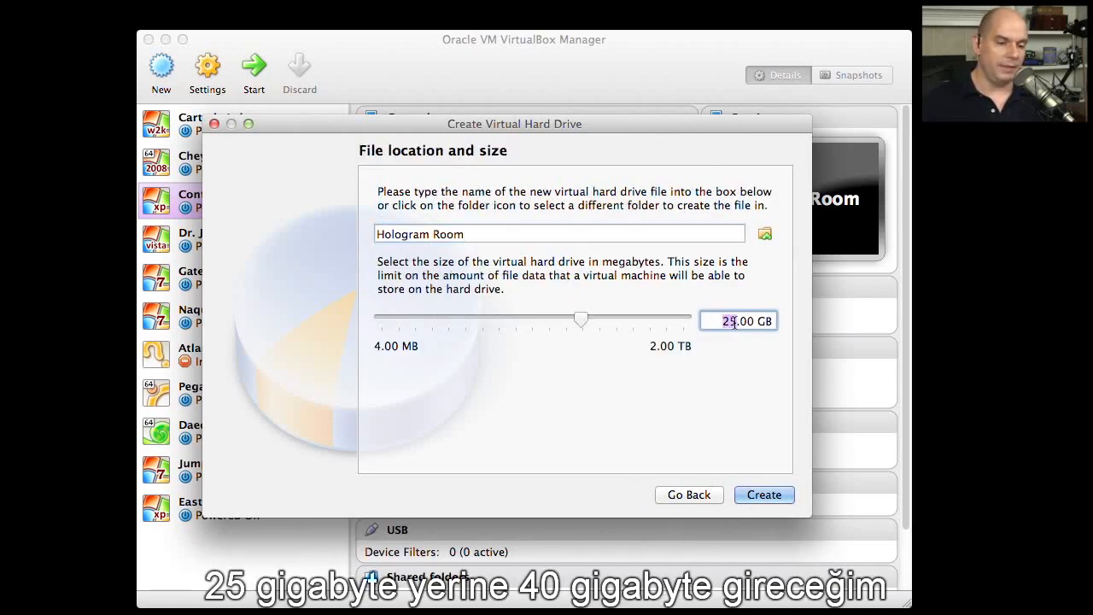
type("40")
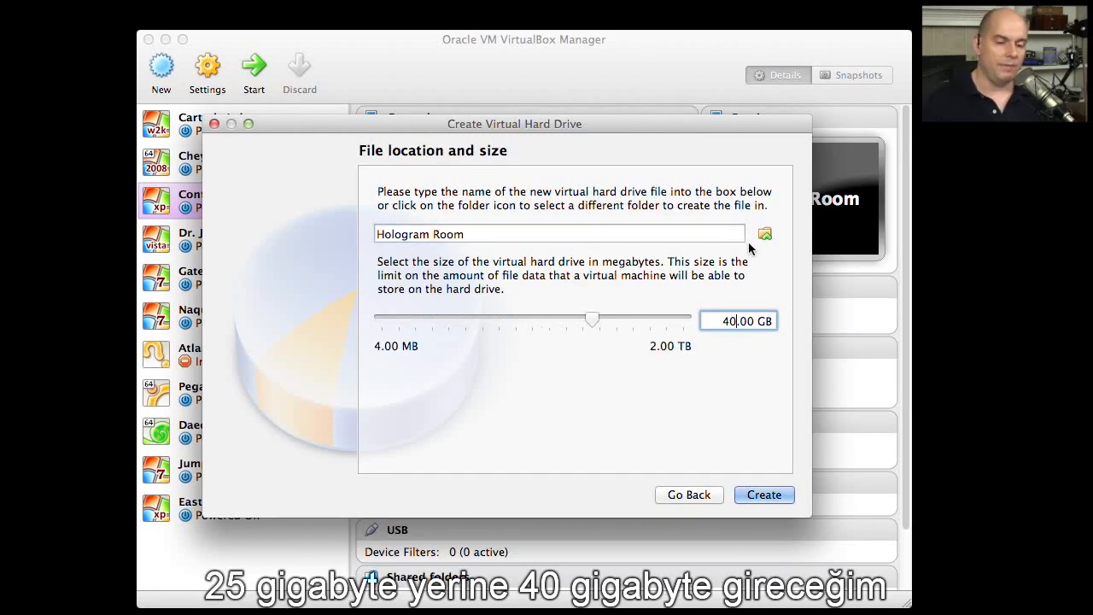
left_click(774, 494)
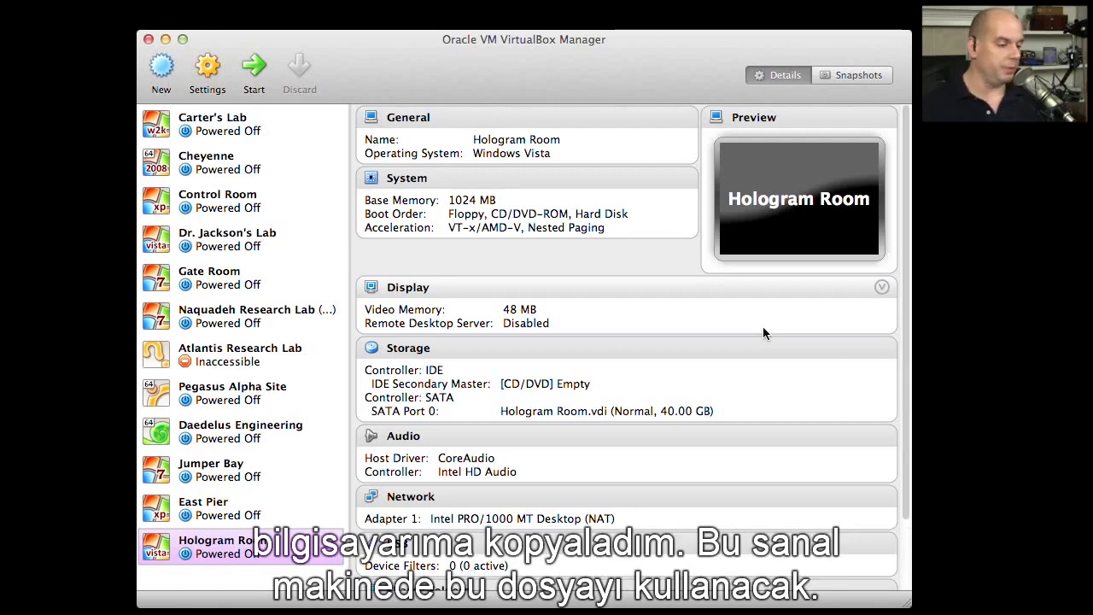
- Attach en_windows_vista_with_sp2_x86_dvd_342266.iso from the Desktop to Hologram Room's empty CD/DVD drive in its storage settings
left_click(211, 72)
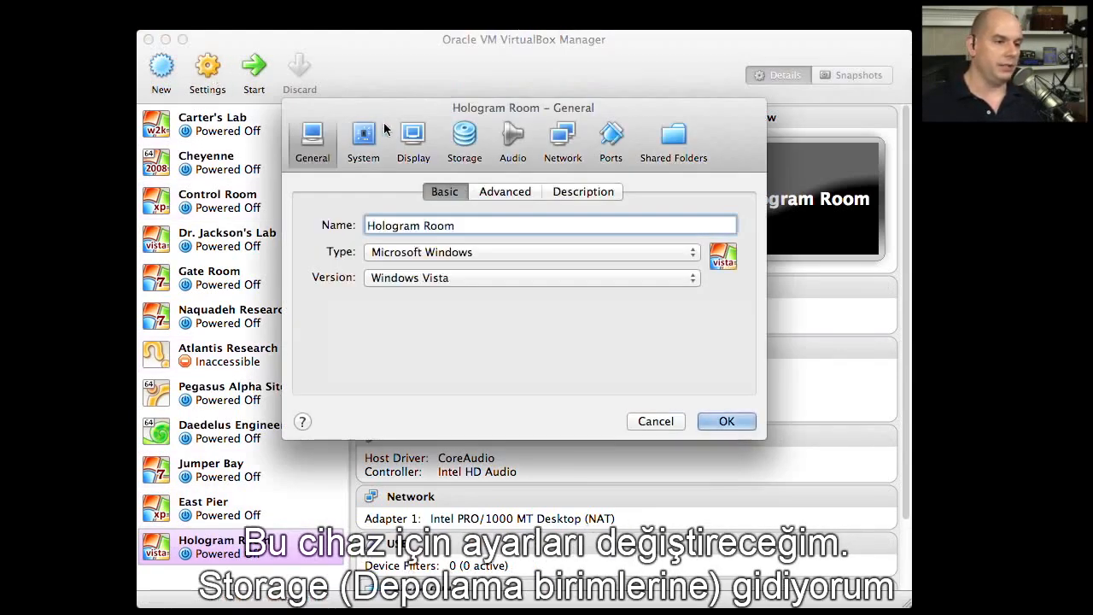
left_click(466, 145)
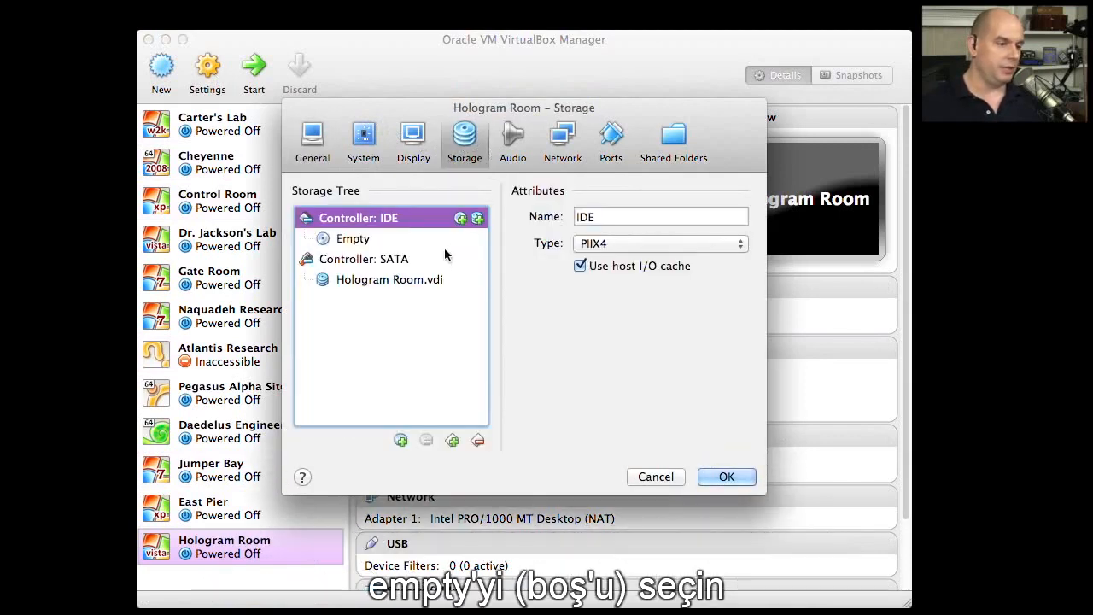
left_click(350, 239)
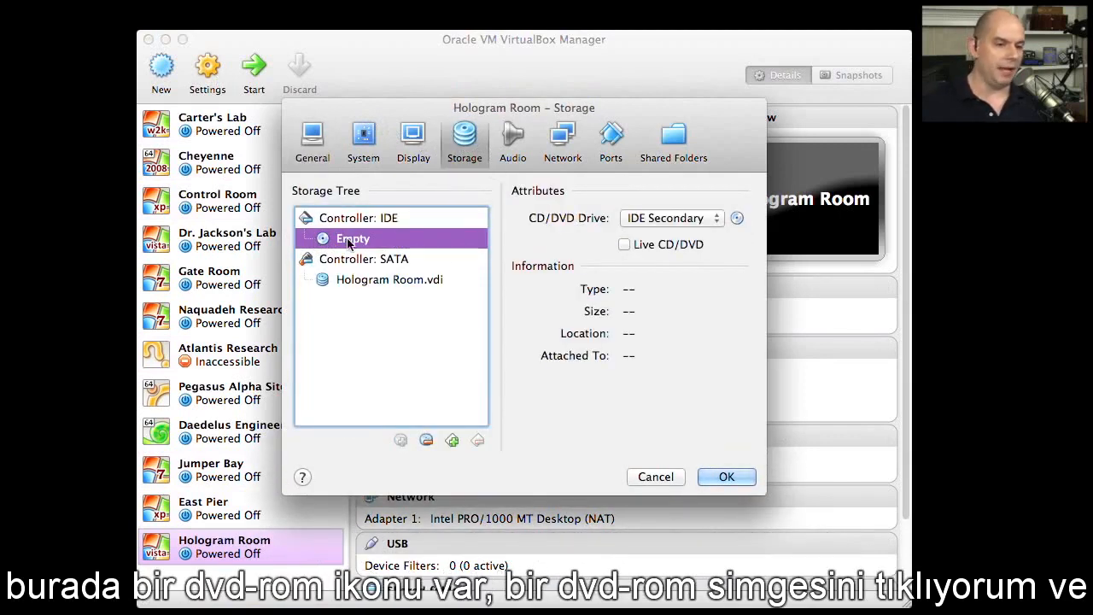
left_click(737, 219)
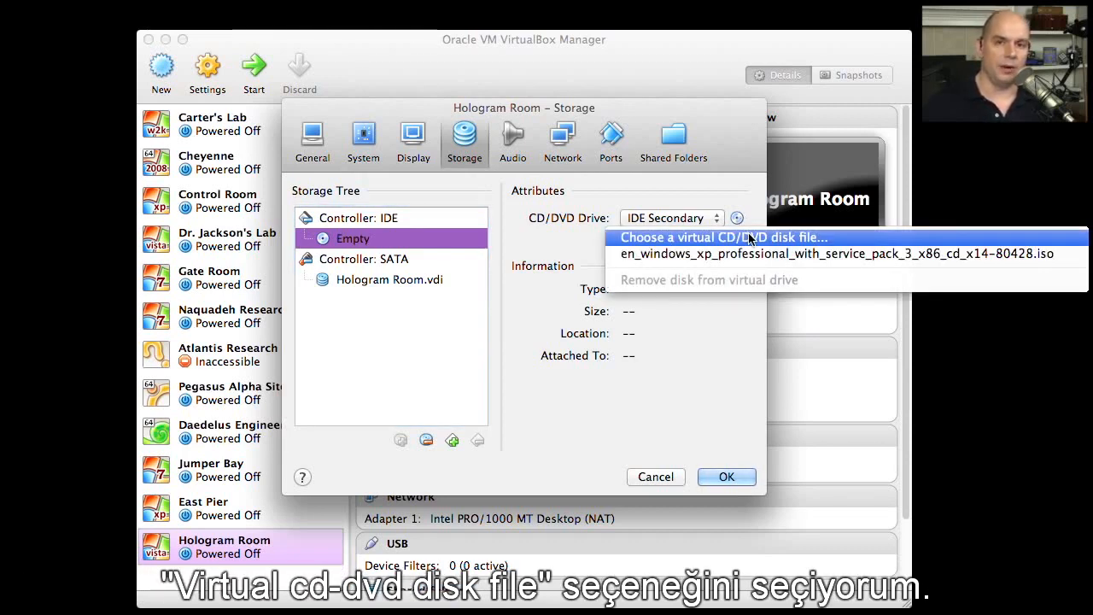
left_click(749, 238)
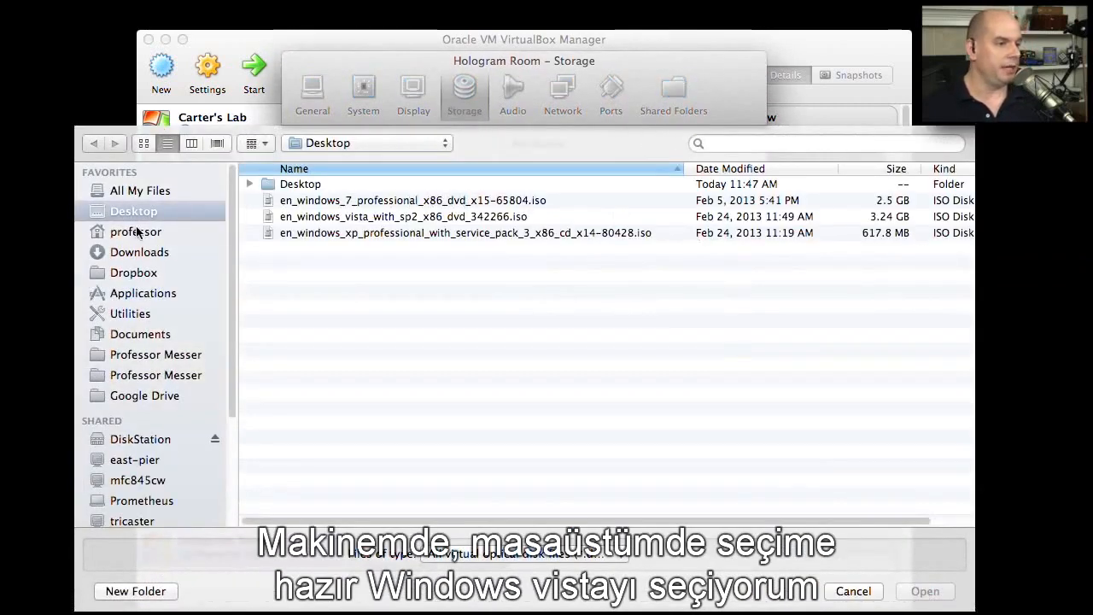
left_click(430, 218)
left_click(925, 591)
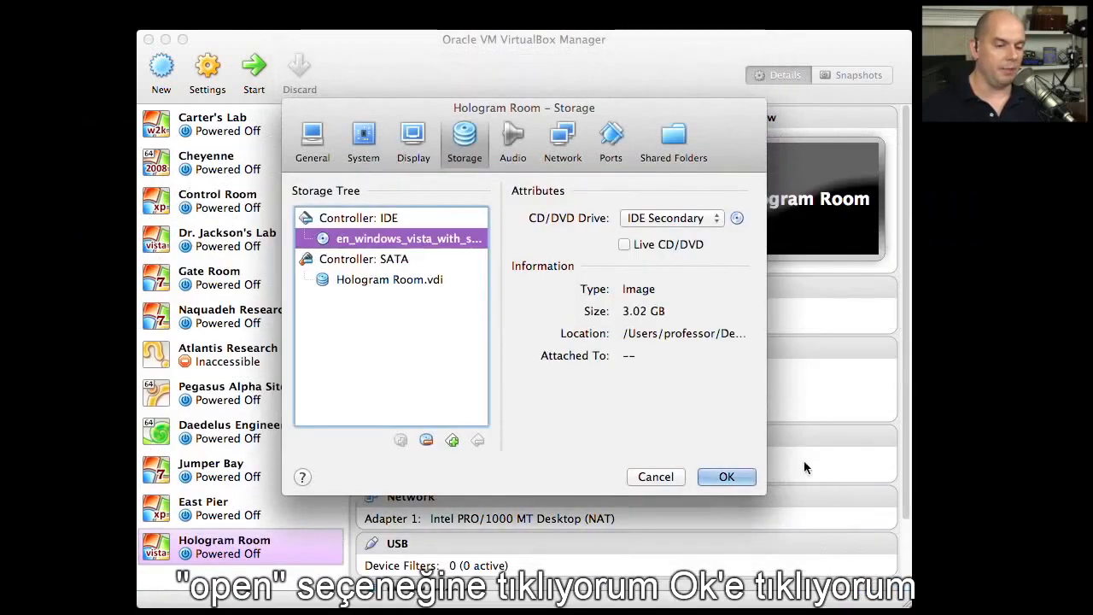
left_click(732, 475)
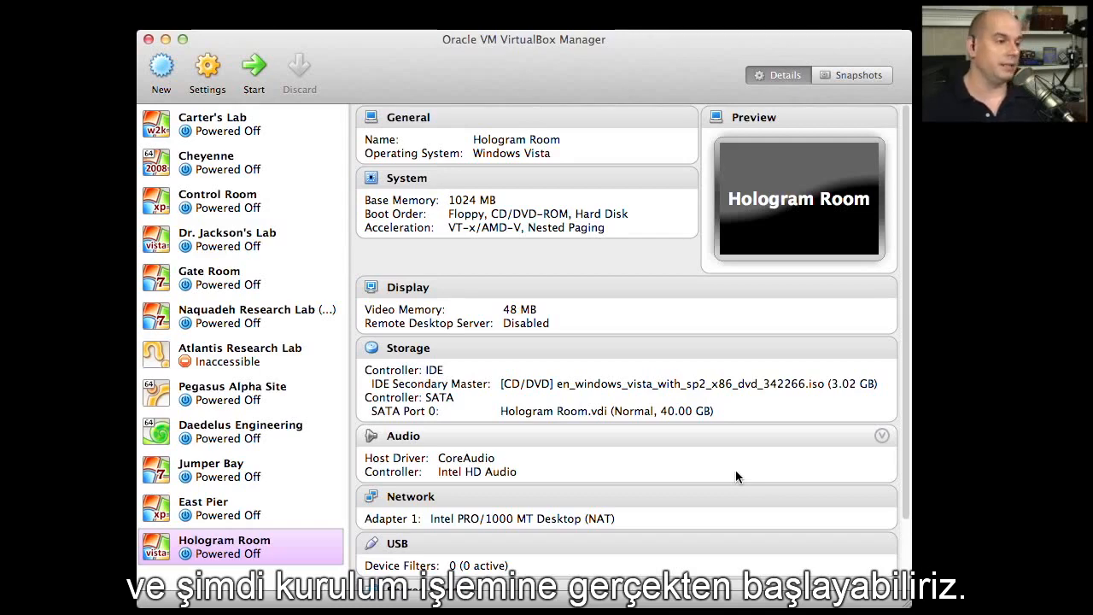
- Start the Hologram Room virtual machine and switch it to full screen
left_click(253, 69)
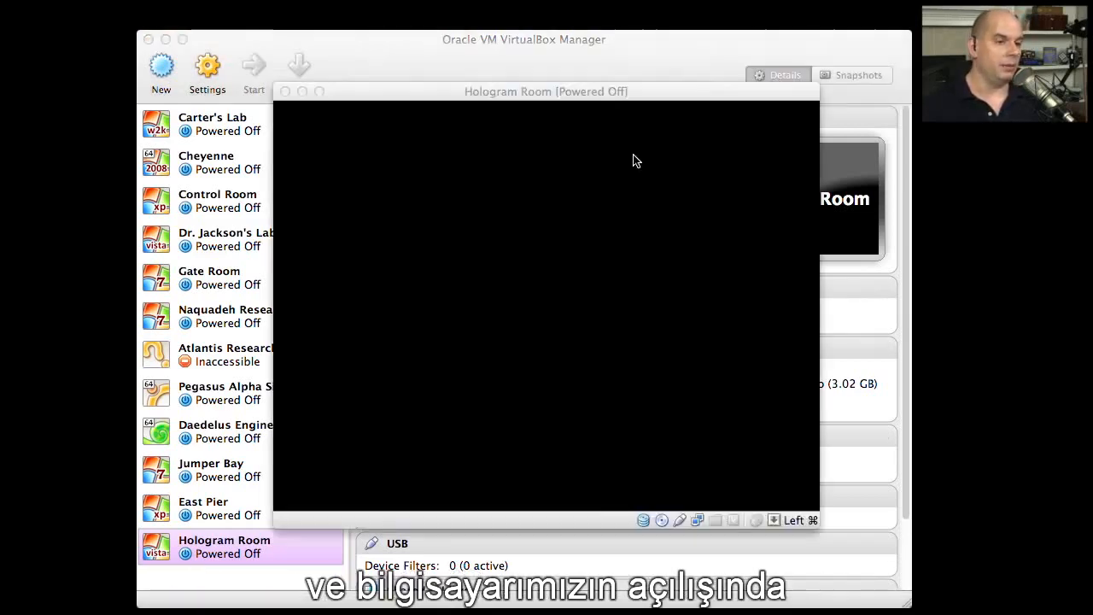
key("super+f")
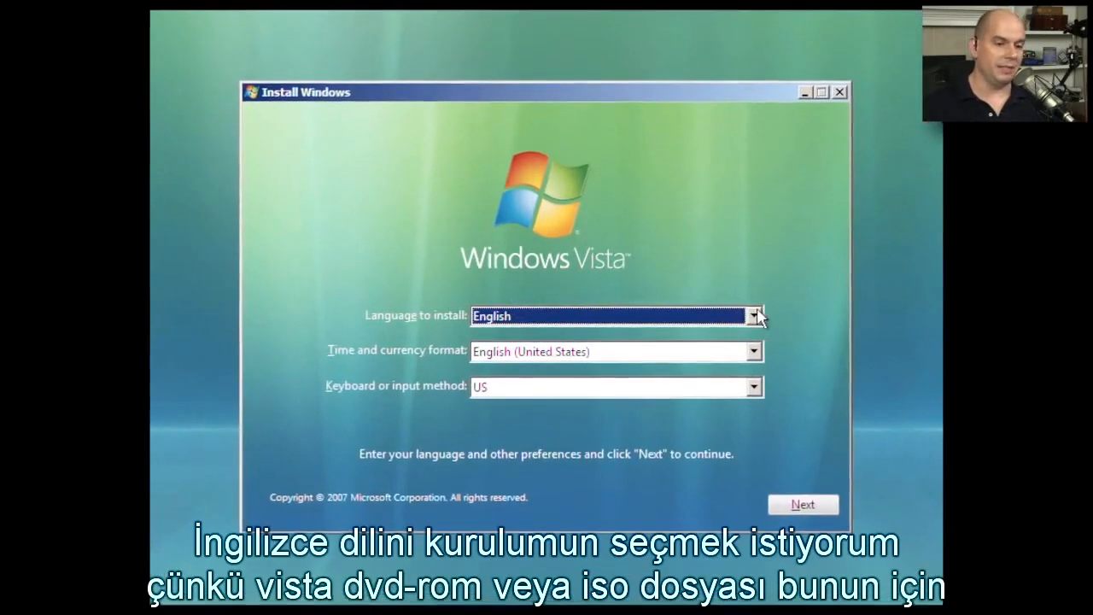
- Keep English, the English (United States) time and currency format and the US keyboard, and start the Windows Vista installation
left_click(738, 317)
left_click(759, 317)
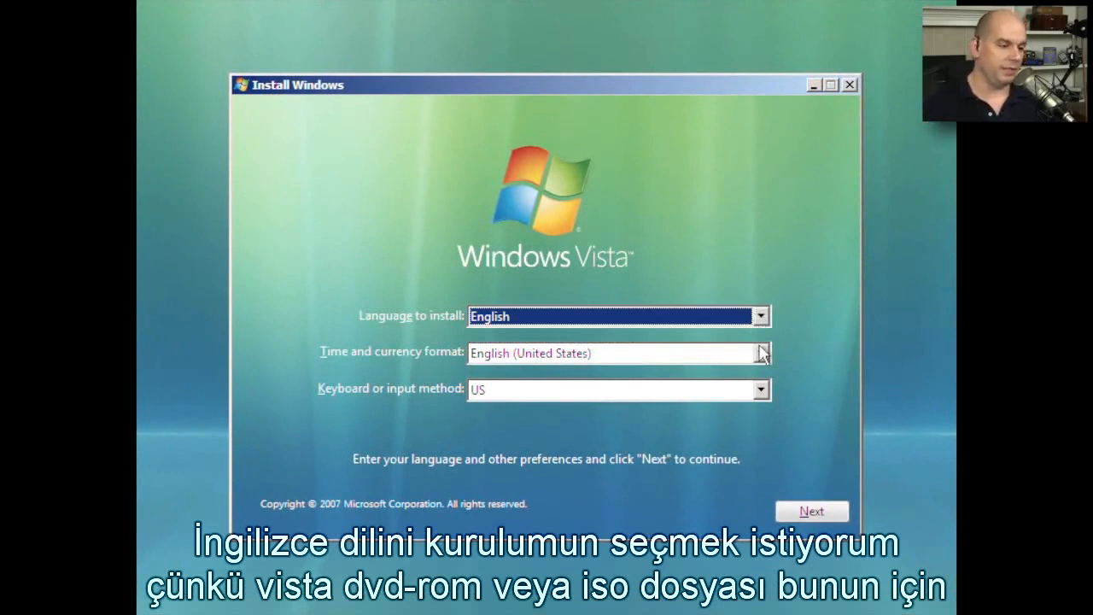
left_click(761, 352)
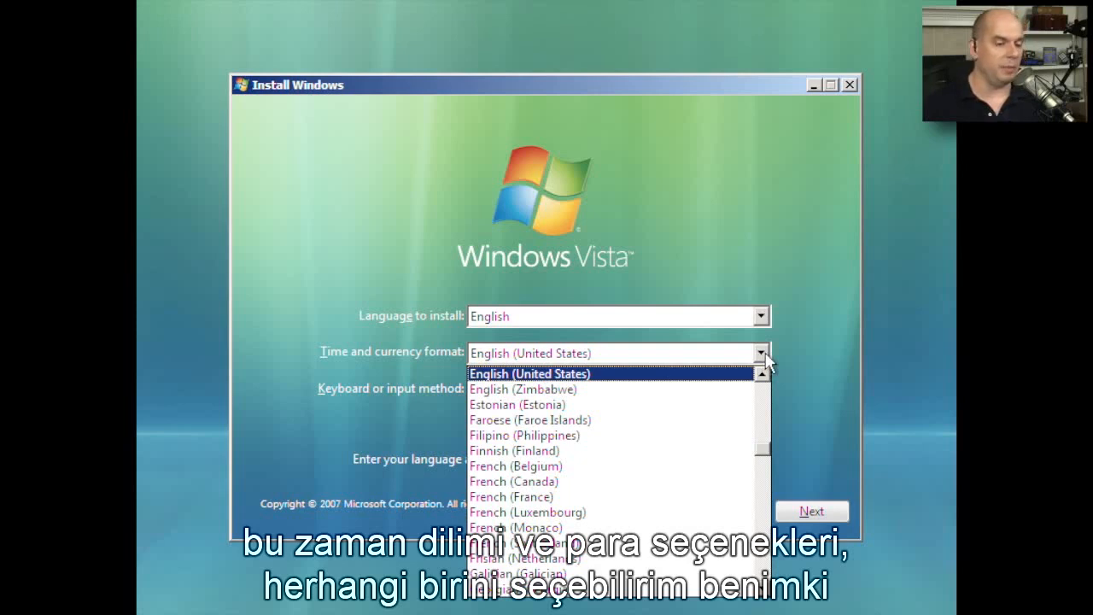
left_click(763, 356)
left_click(761, 390)
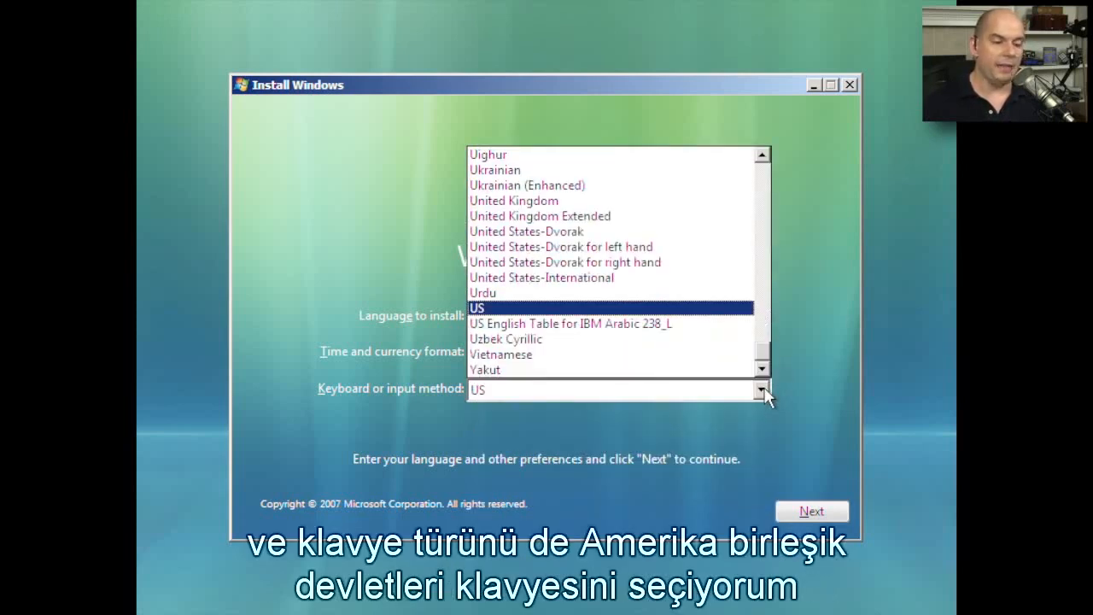
left_click(763, 391)
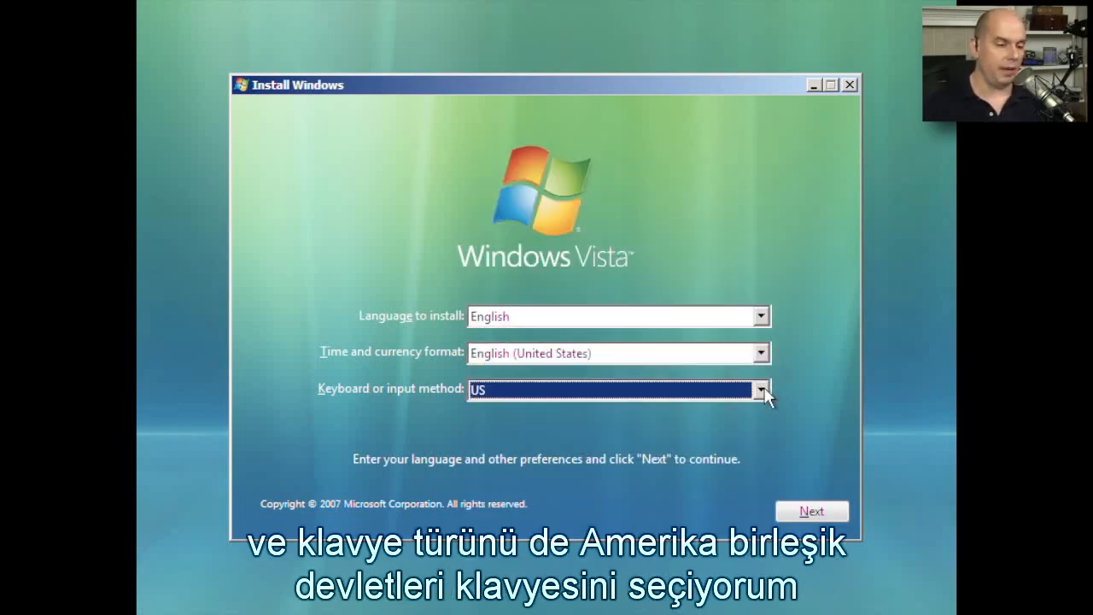
left_click(813, 513)
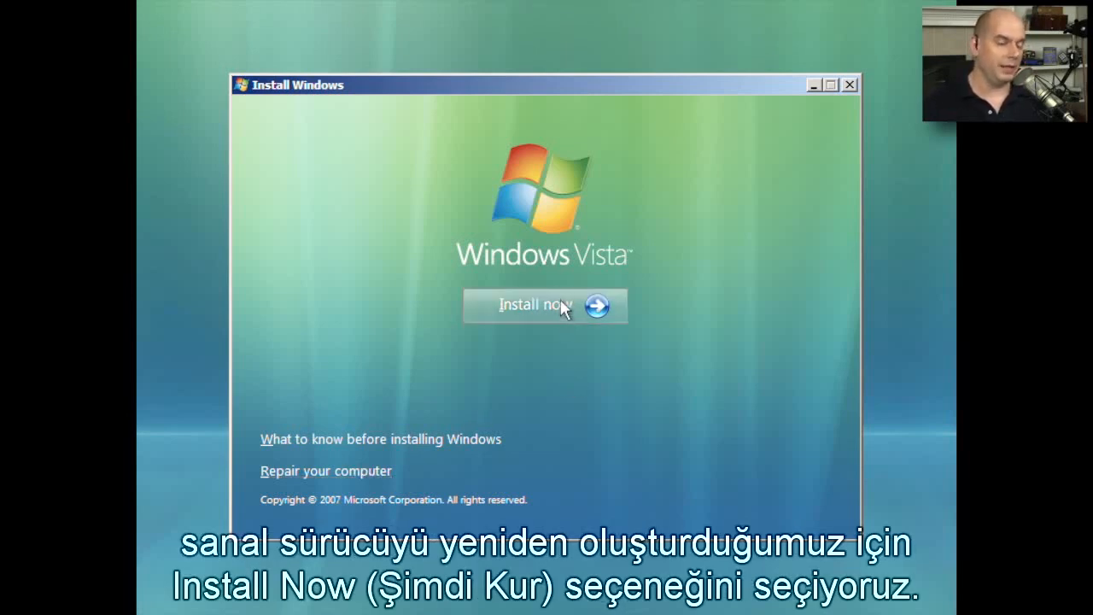
left_click(581, 309)
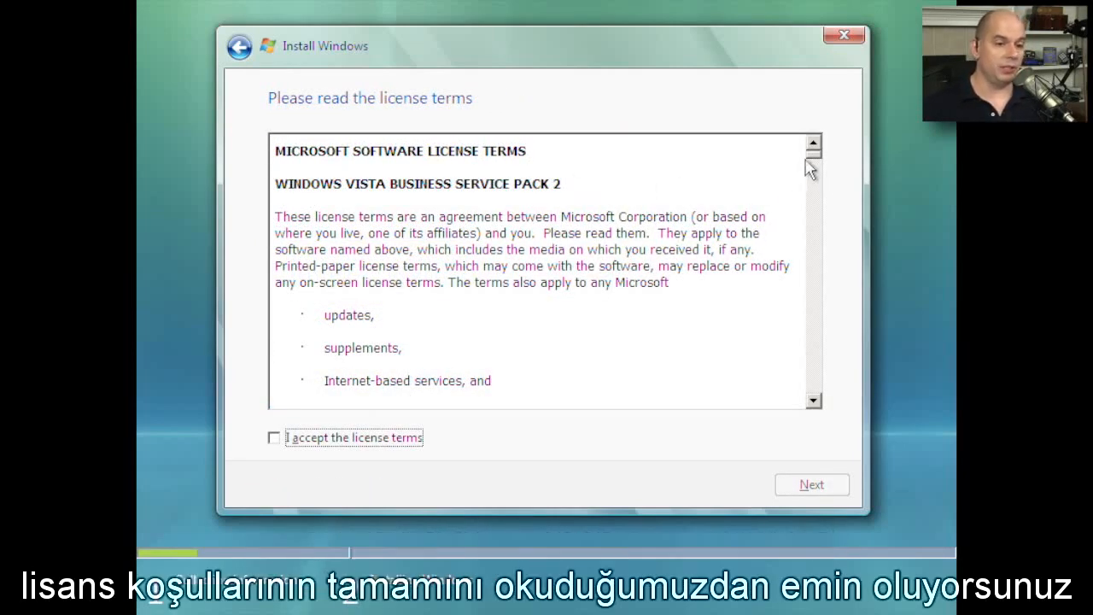
- Accept the Windows Vista license terms and choose the Custom (advanced) installation type
left_click_drag(814, 162, 822, 415)
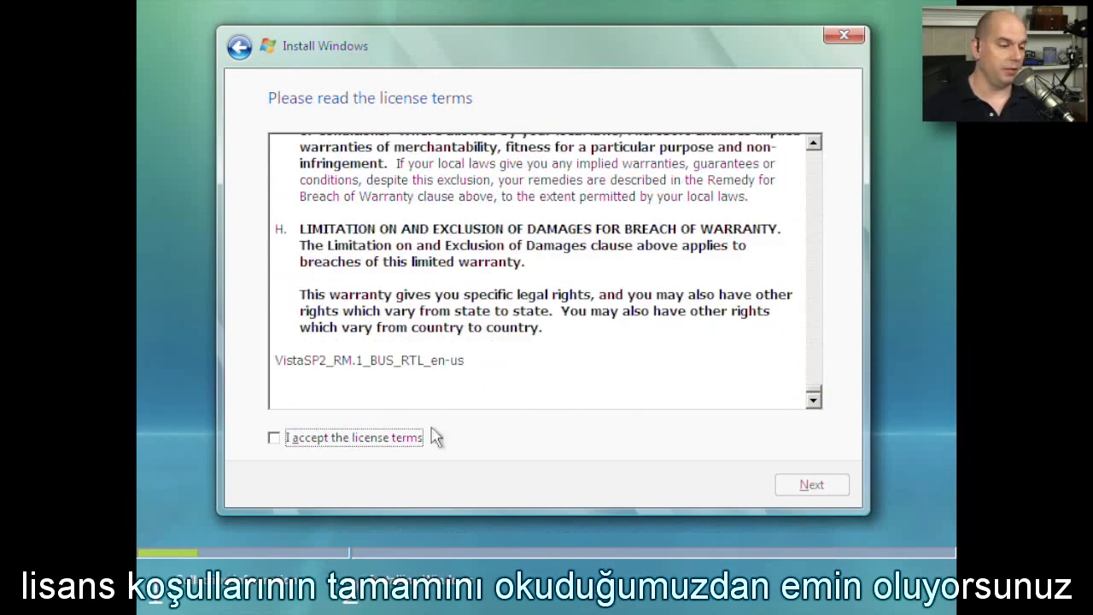
left_click(274, 439)
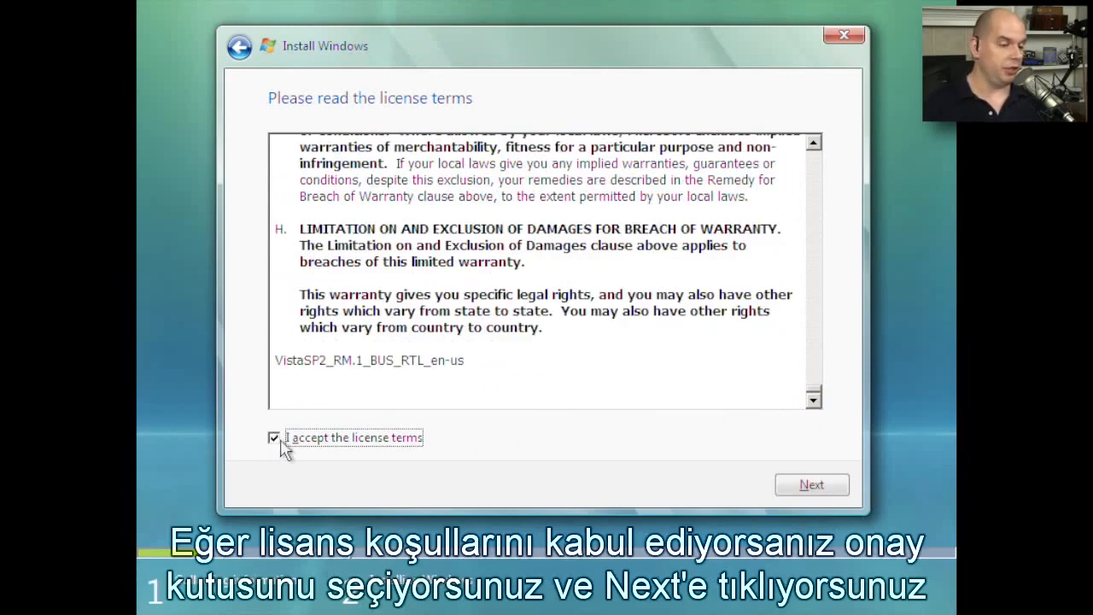
left_click(815, 485)
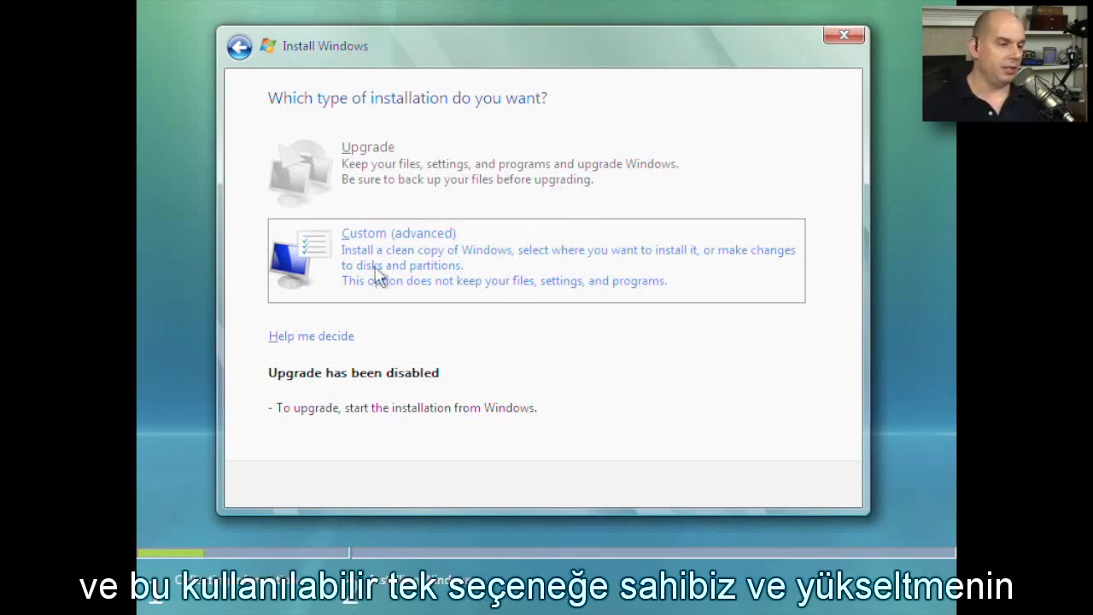
left_click(459, 258)
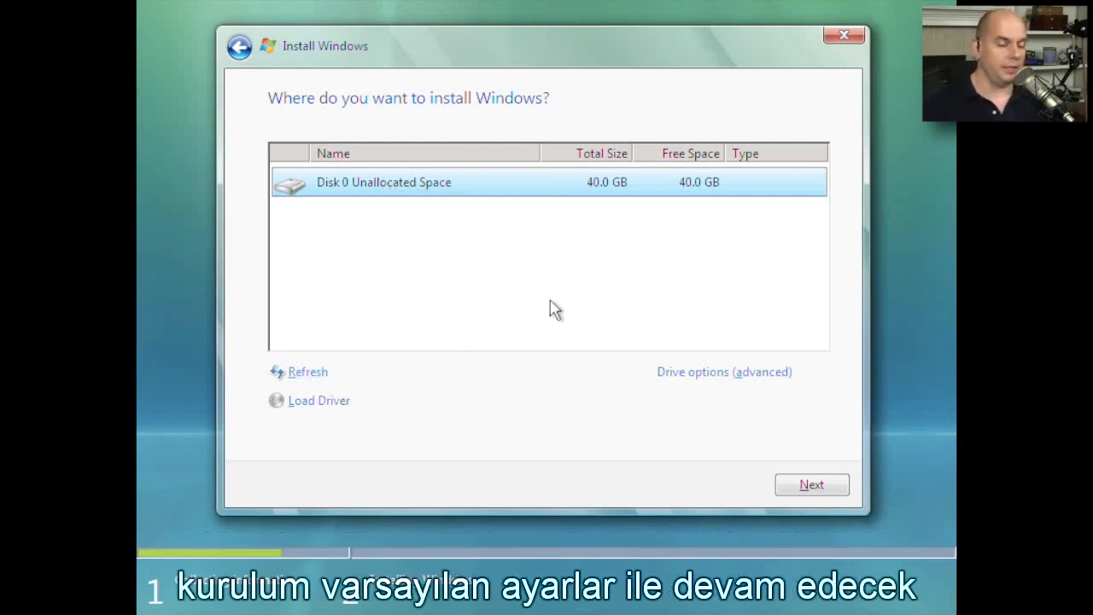
- Show the advanced drive options and install Windows on the whole unallocated space of Disk 0
left_click(709, 378)
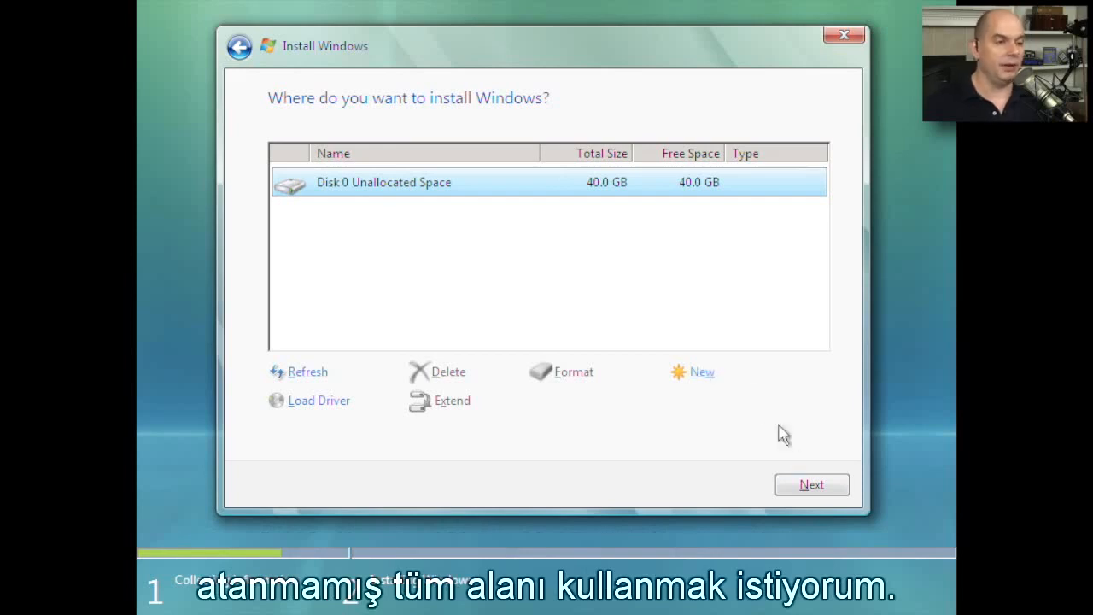
left_click(827, 483)
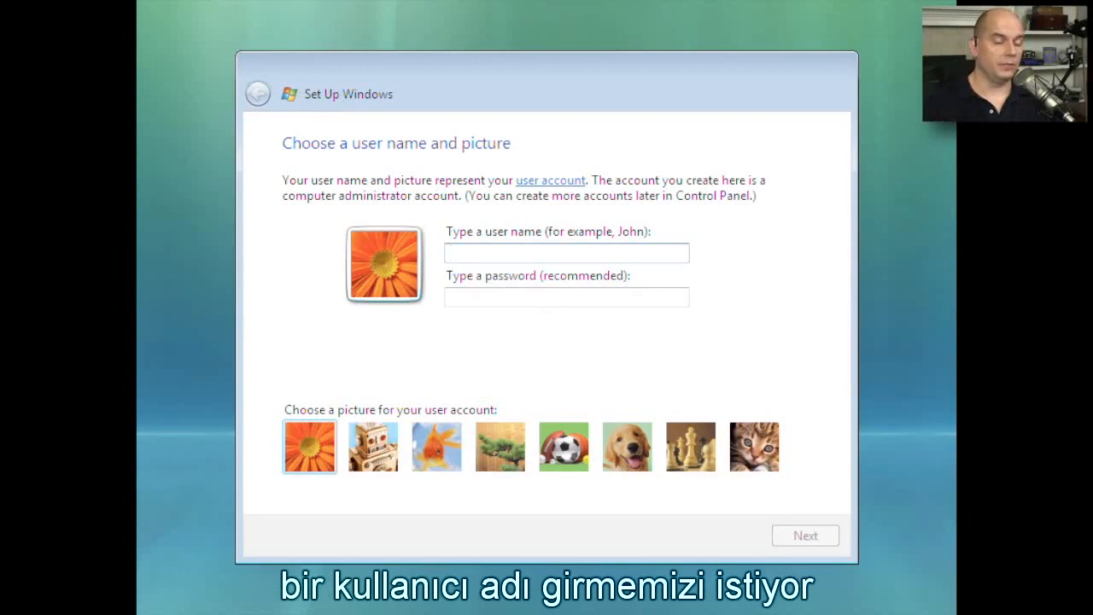
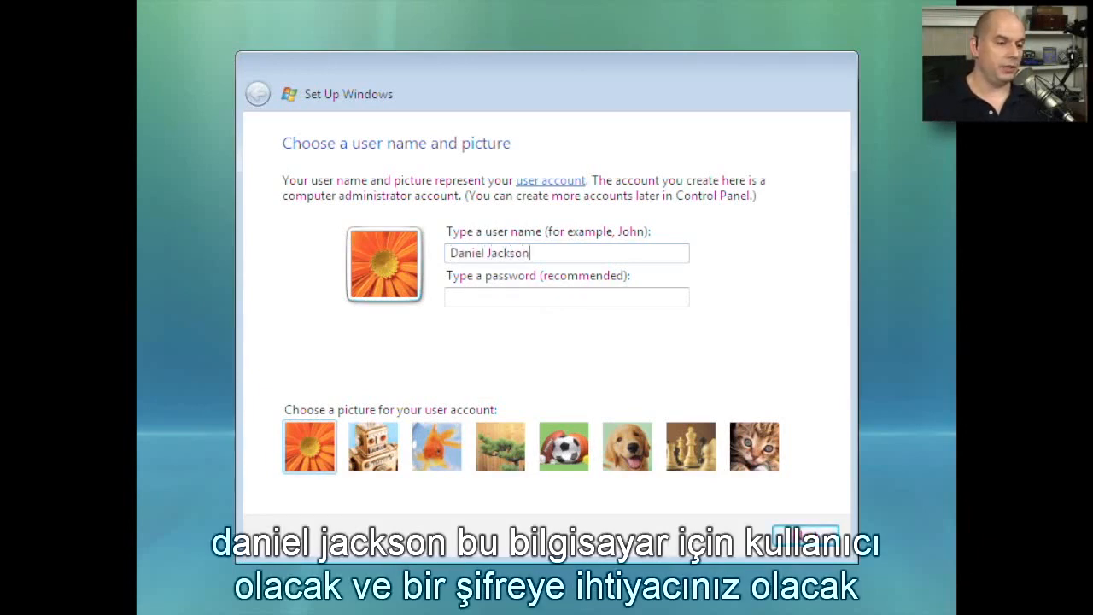
- Enter the user's full name as the user name and fill in the account password and its confirmation
key("Tab")
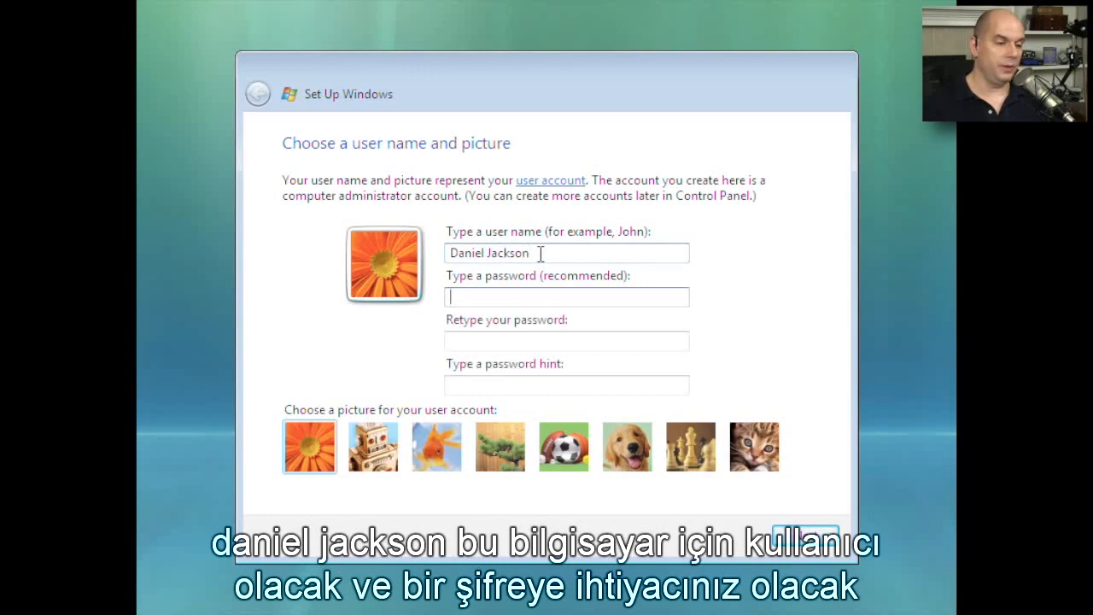
key("Tab")
key("Tab")
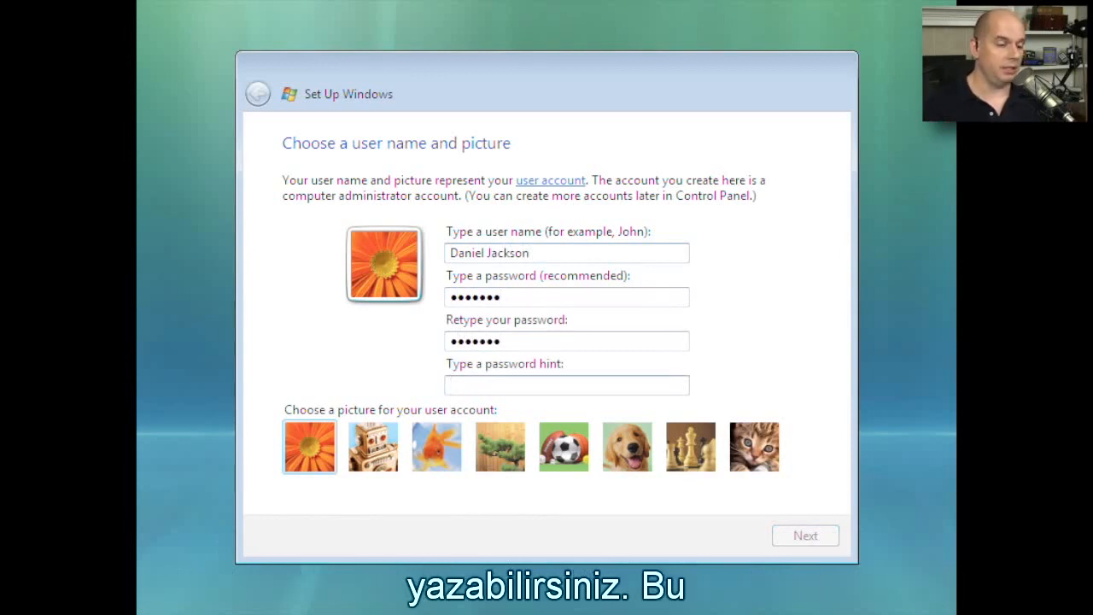
- Set the password hint to Favorite Color and choose the chess pieces picture for the user account
type("Favorite Color")
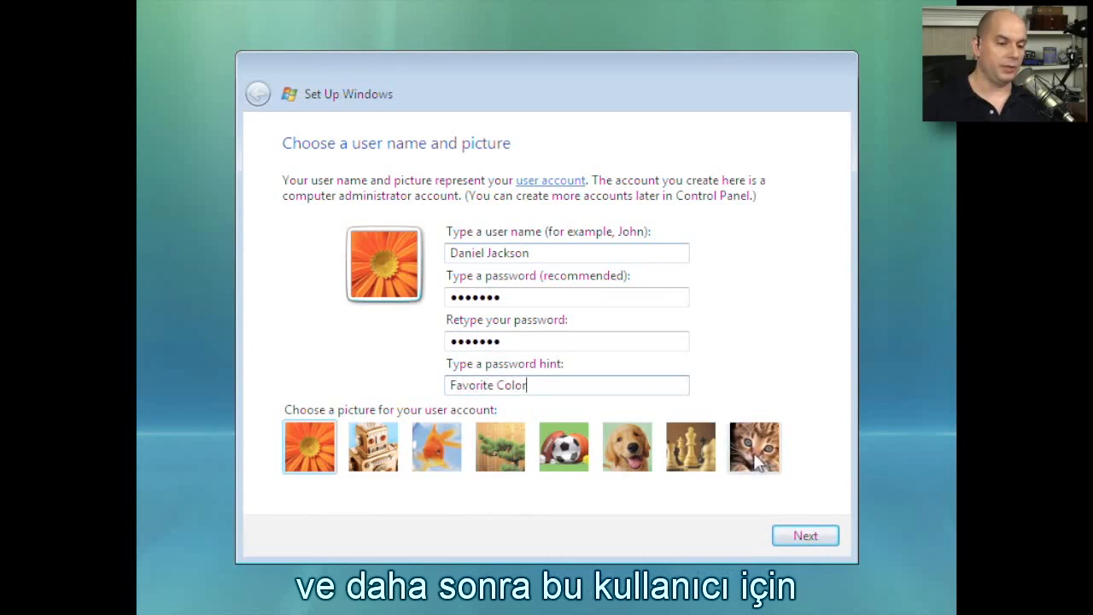
left_click(692, 456)
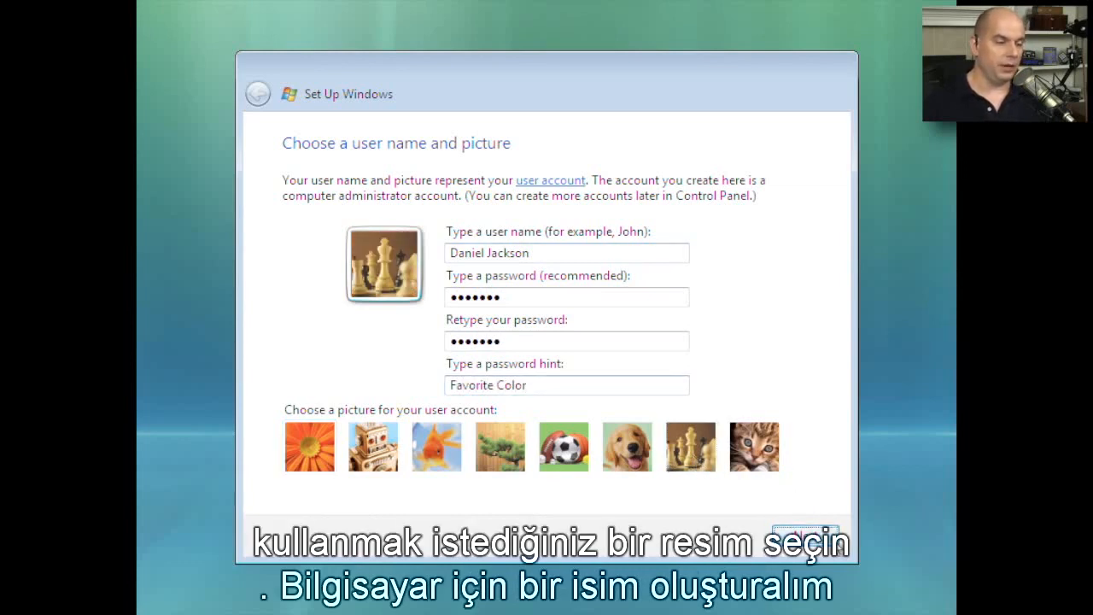
left_click(803, 535)
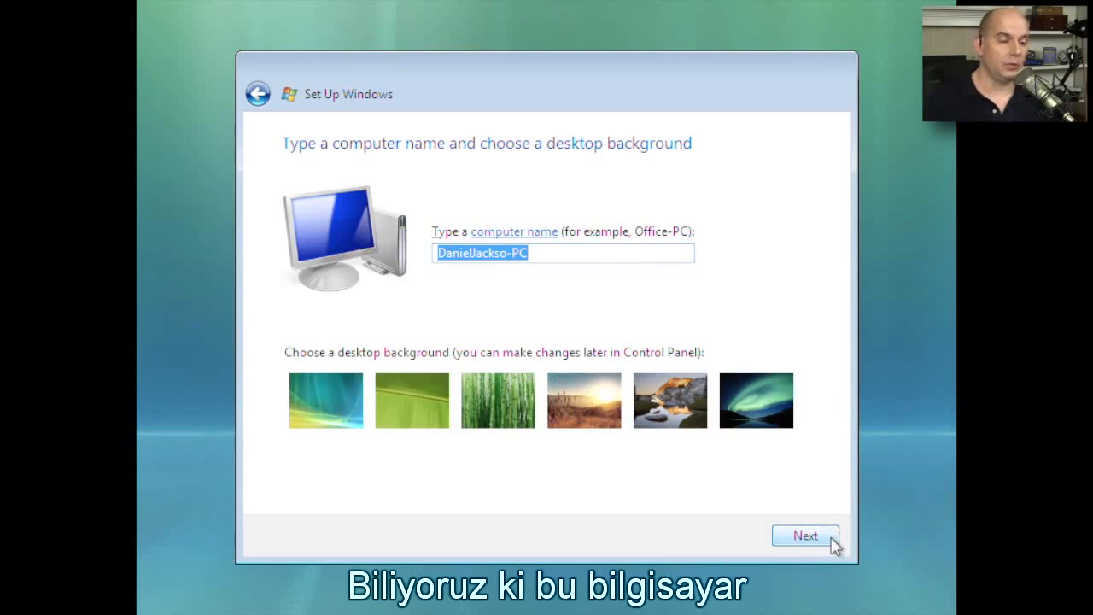
- Name the computer Hologram-Room and choose the green aurora night sky as the desktop background
type("HologramRoom")
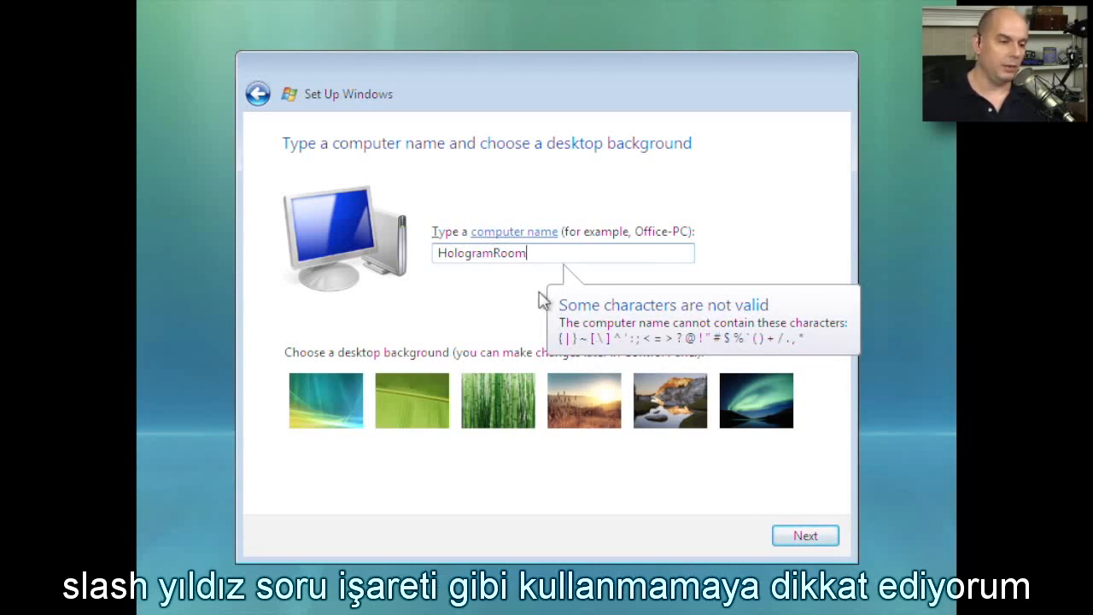
left_click(493, 252)
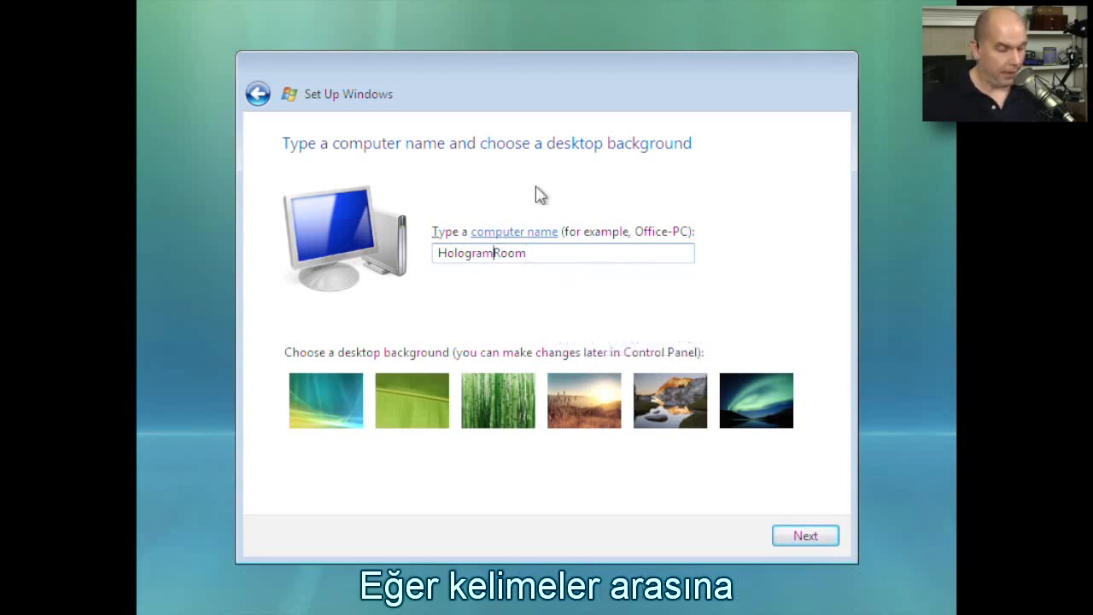
type("-")
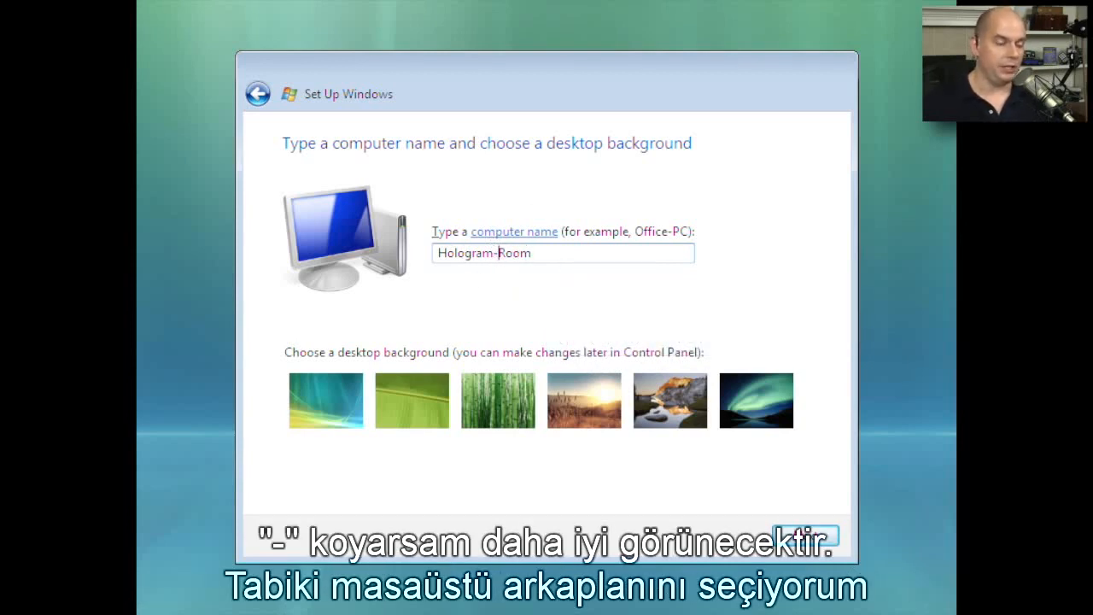
left_click(760, 410)
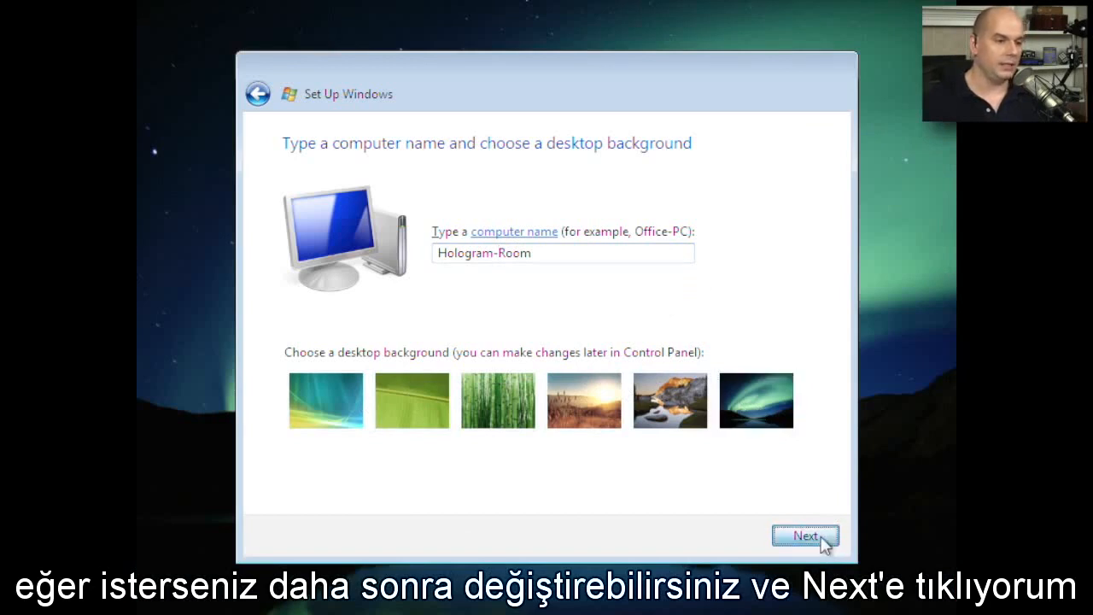
left_click(806, 536)
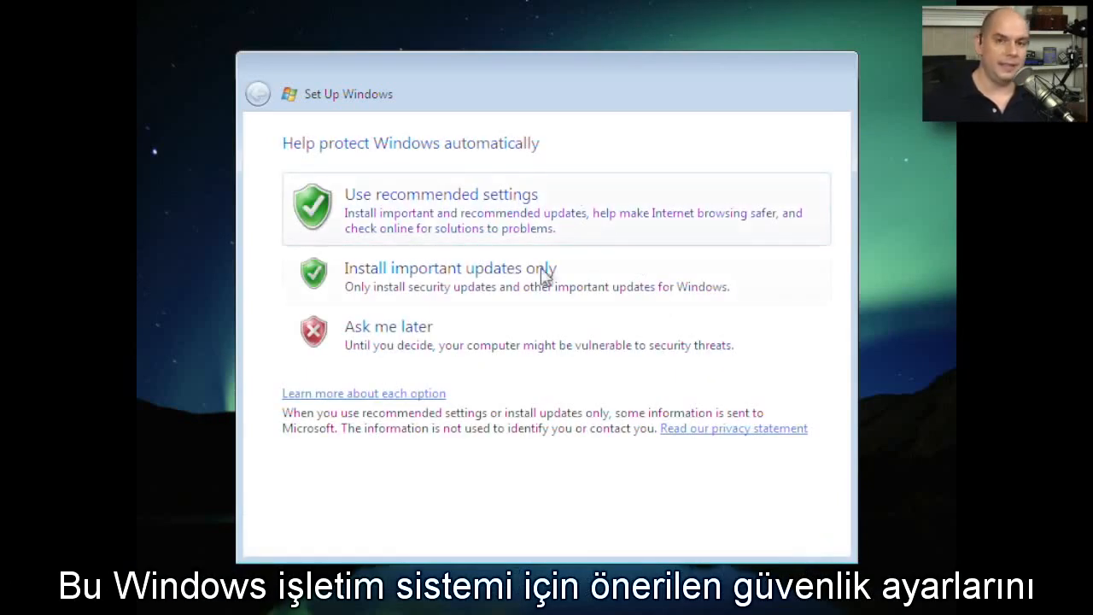
- Use the recommended protection settings and set the time zone to (GMT-07:00) Mountain Time (US & Canada)
left_click(601, 208)
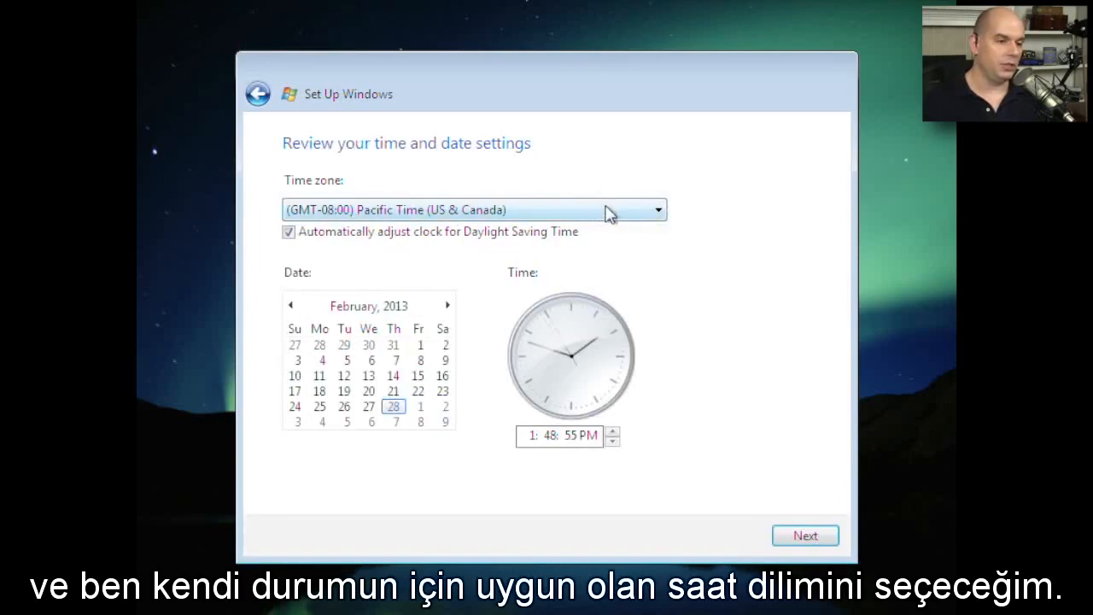
left_click(658, 213)
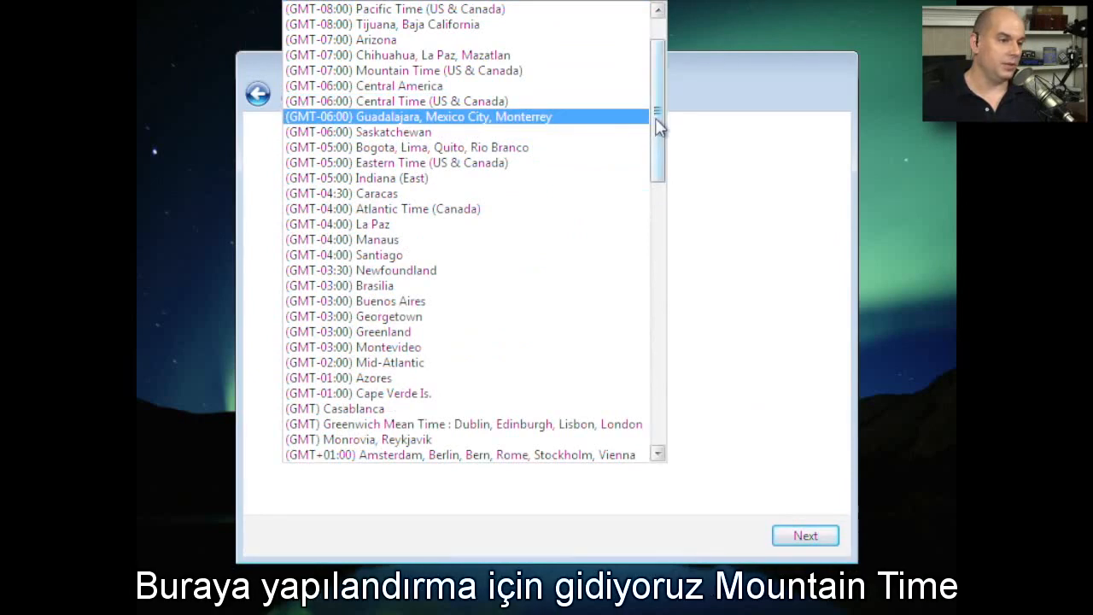
scroll(658, 115, "up", 2)
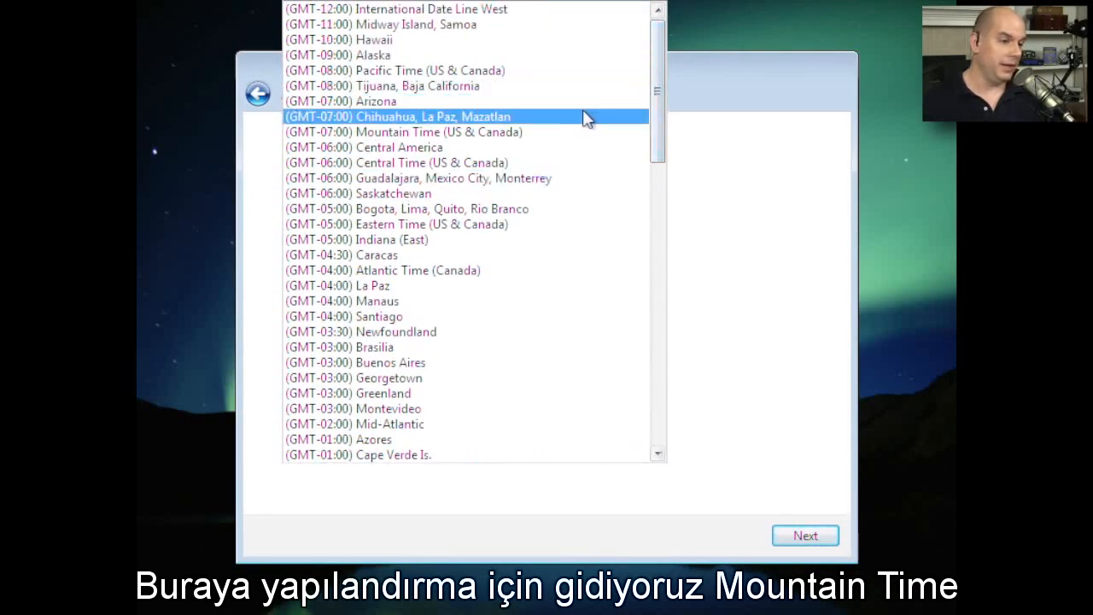
left_click(531, 134)
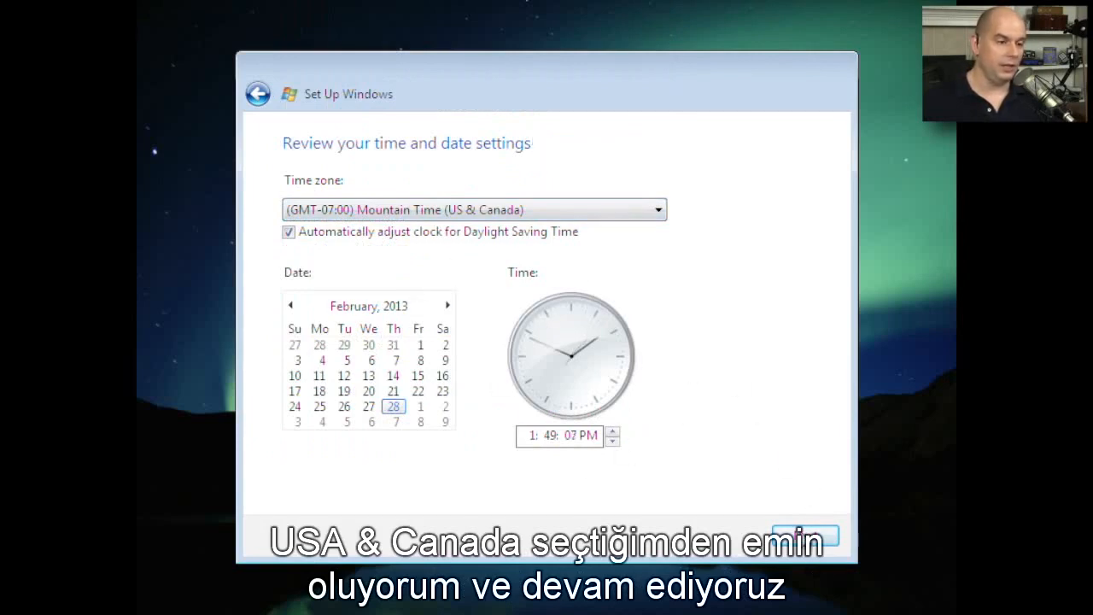
left_click(807, 536)
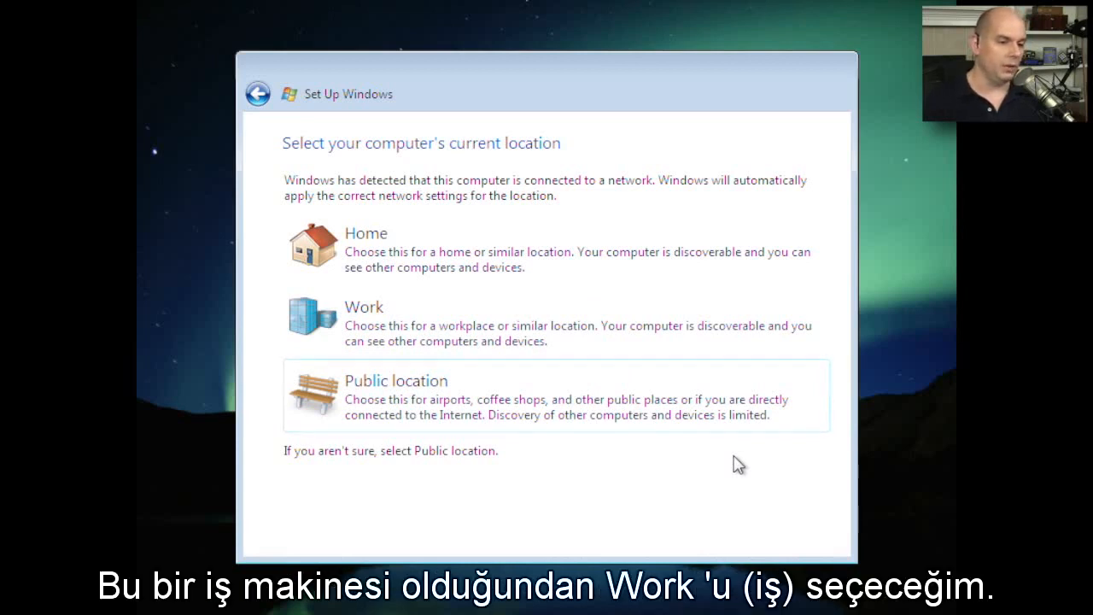
- Select Work as the computer's current location and finish the setup by logging on with the account password
left_click(535, 328)
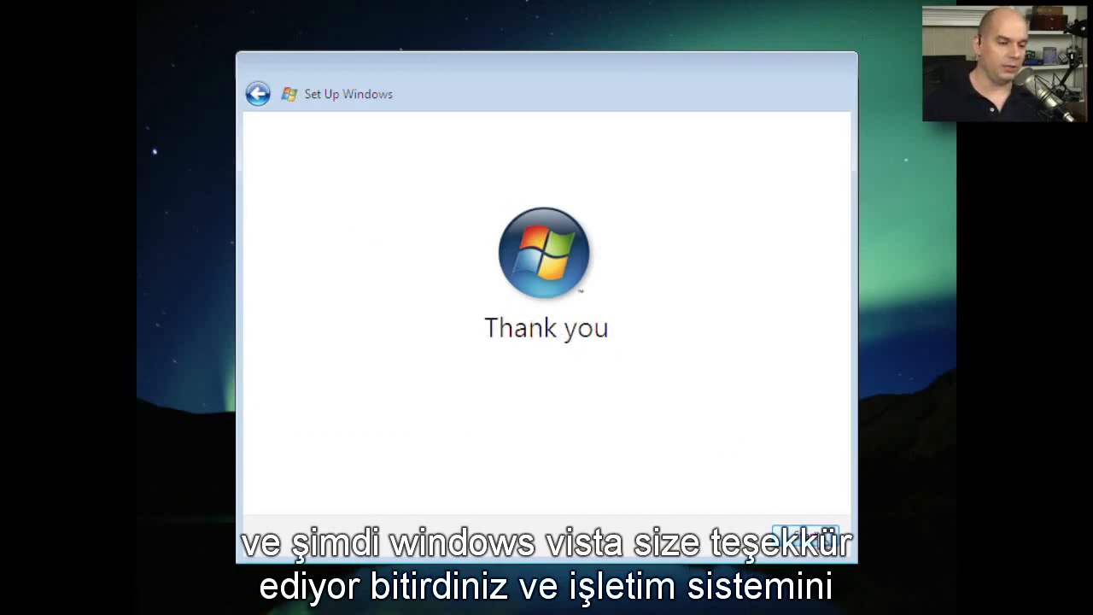
left_click(813, 536)
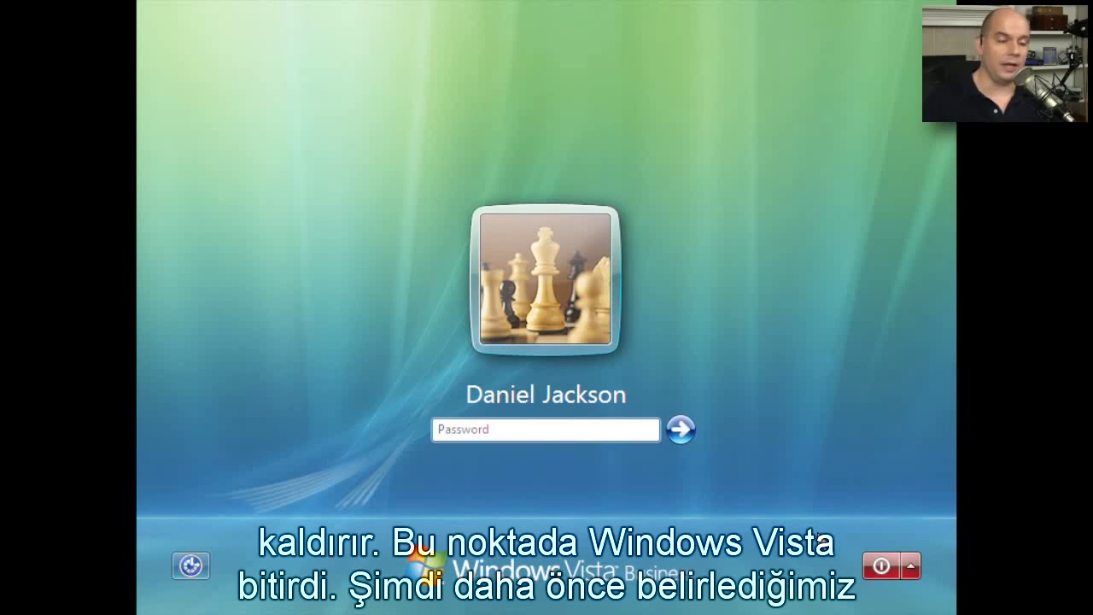
type("*******")
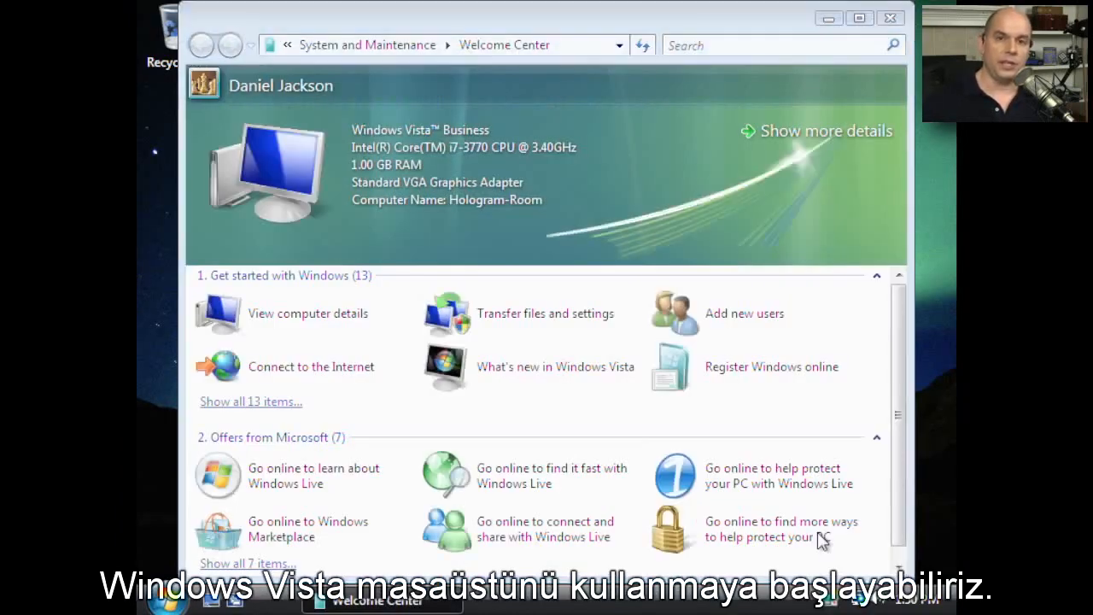